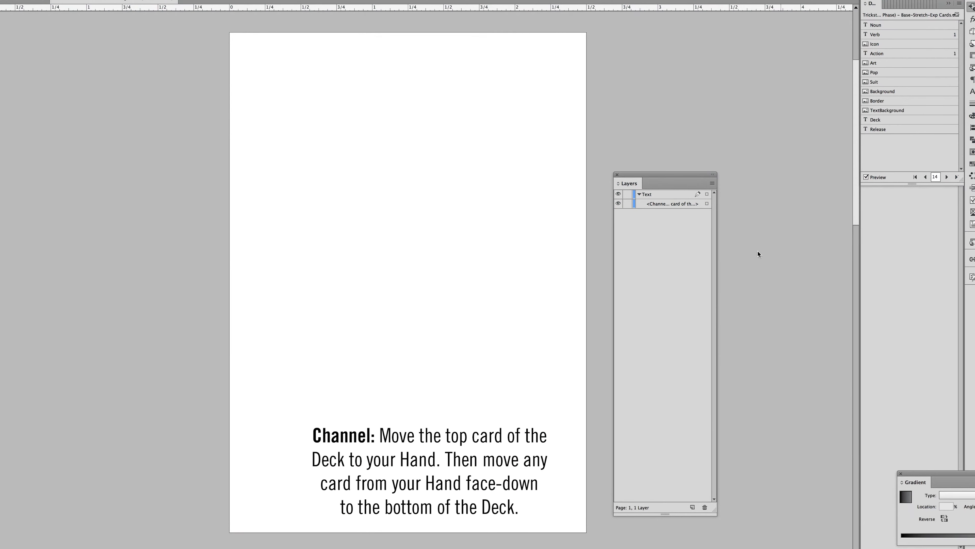
Step: Step through the merge preview, return to record 9 (Wander), and select its rules text frame
left_click(924, 177)
left_click(925, 177)
left_click(925, 177)
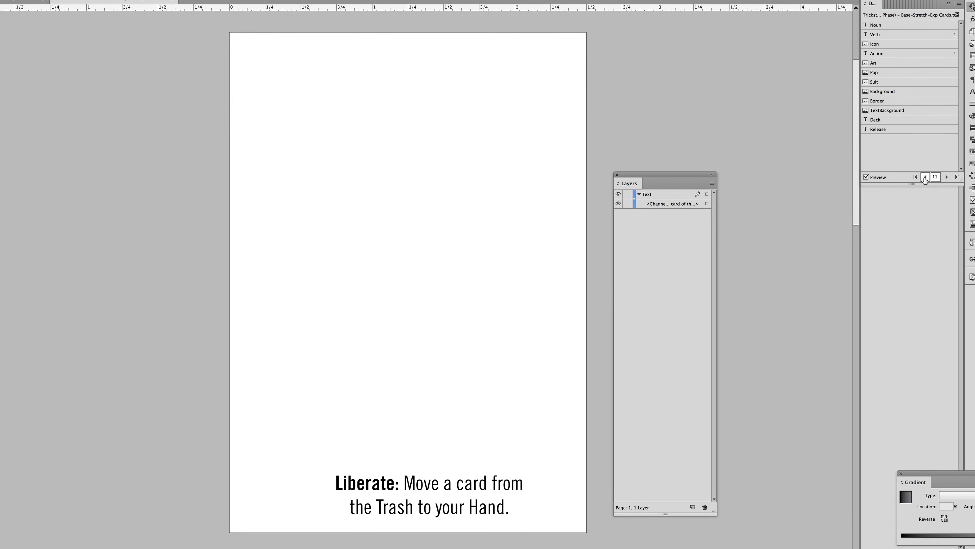
left_click(925, 177)
left_click(925, 177)
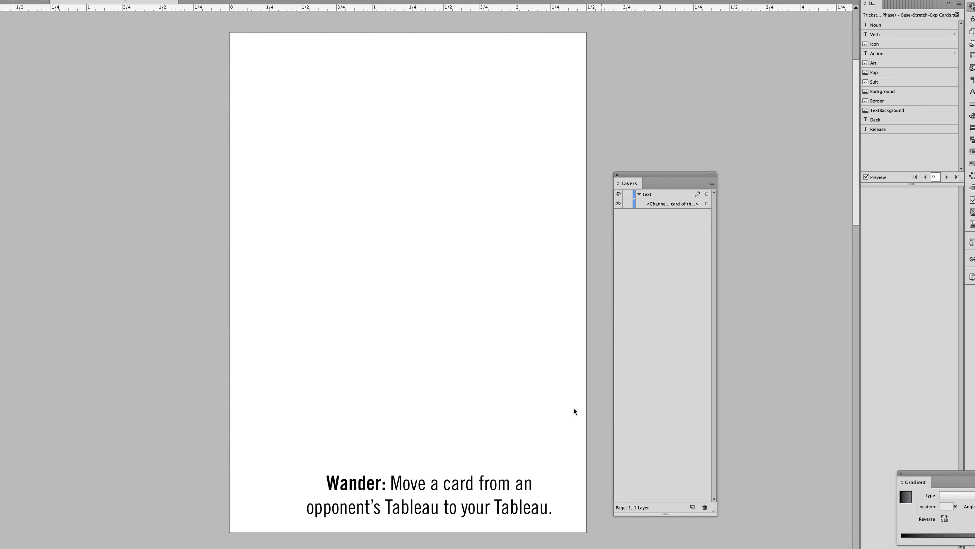
left_click(524, 489)
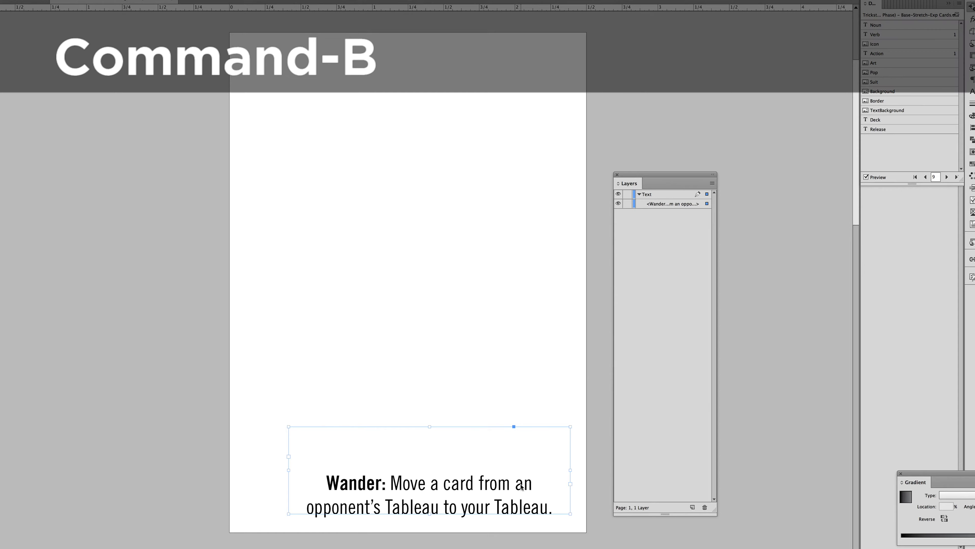
key("super+b")
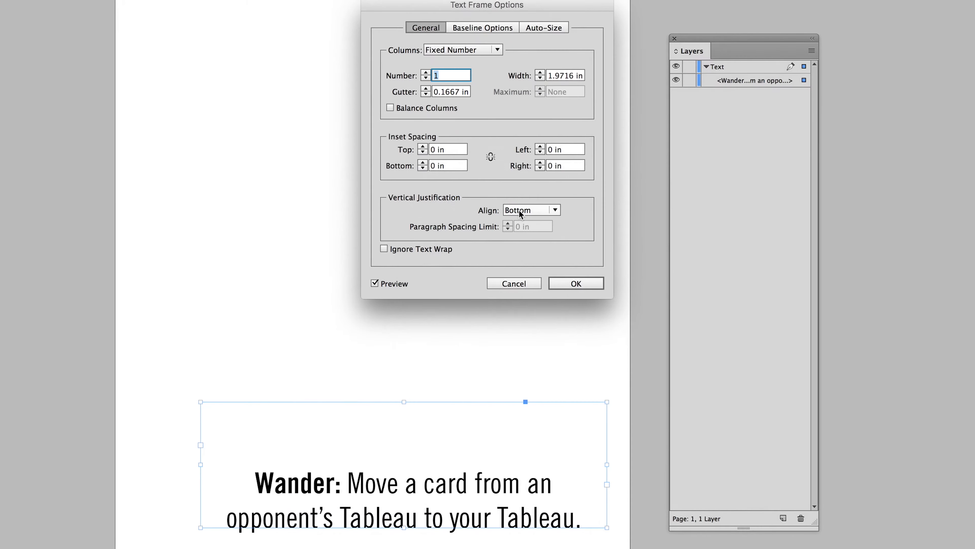
left_click(537, 214)
left_click(540, 236)
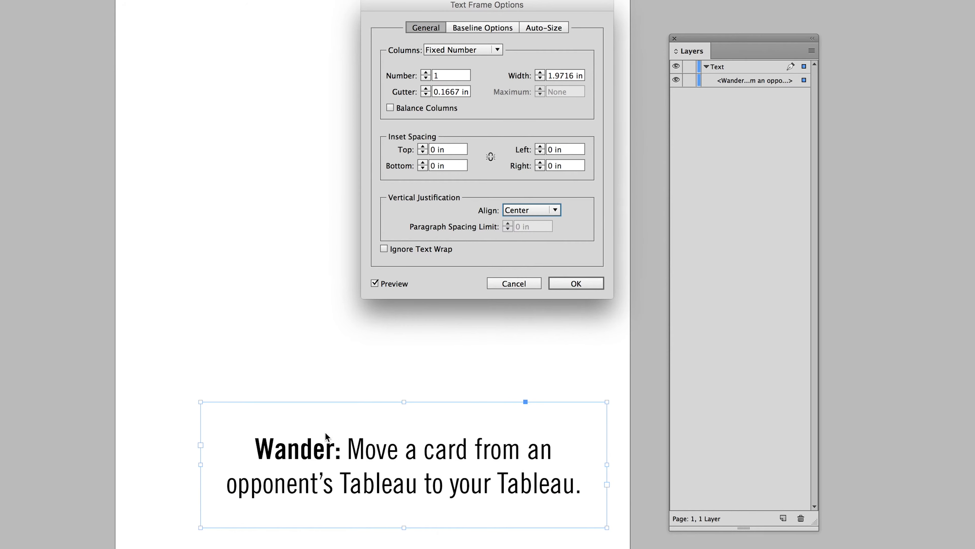
left_click(557, 212)
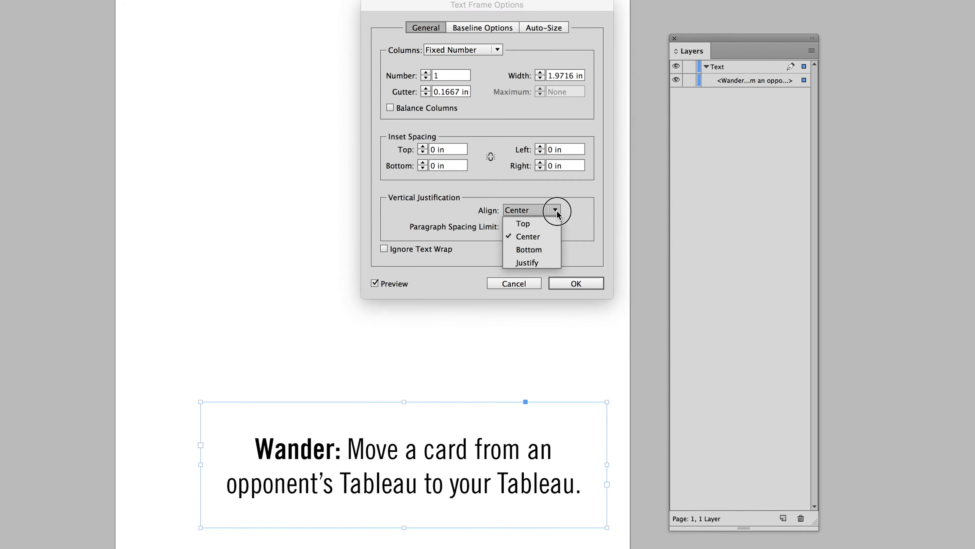
left_click(551, 227)
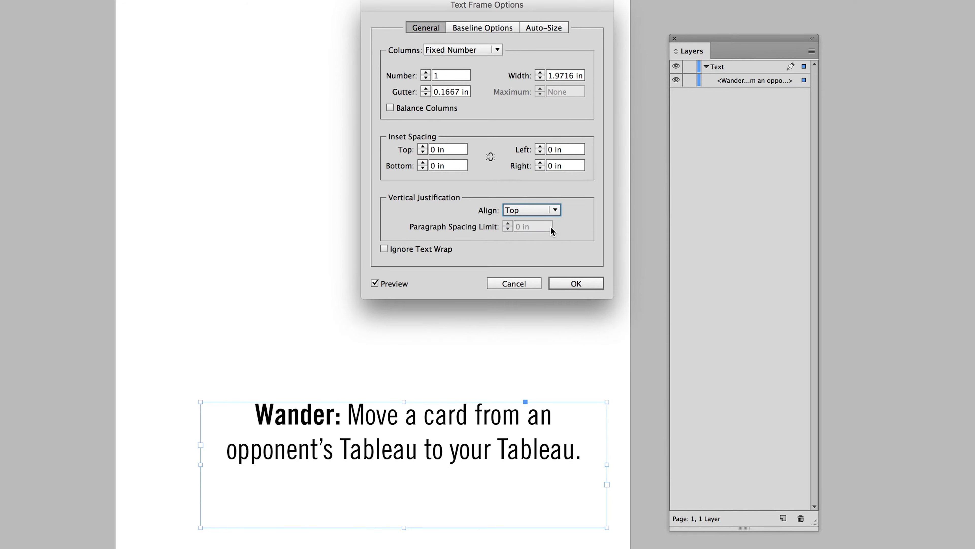
left_click(553, 210)
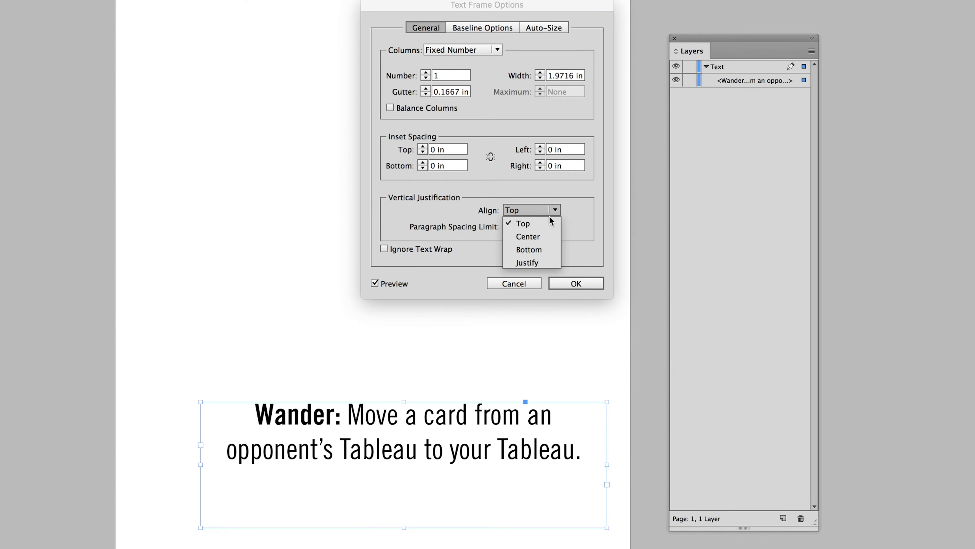
left_click(549, 251)
left_click(574, 284)
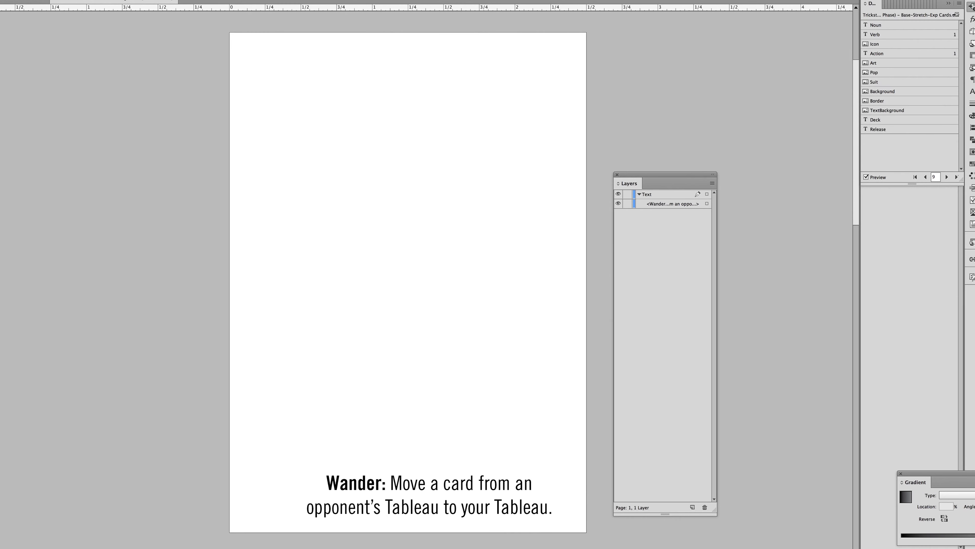
Step: Paste the ZeppelinPaper.tif image frame onto the Wander card with nothing else selected
left_click(294, 483)
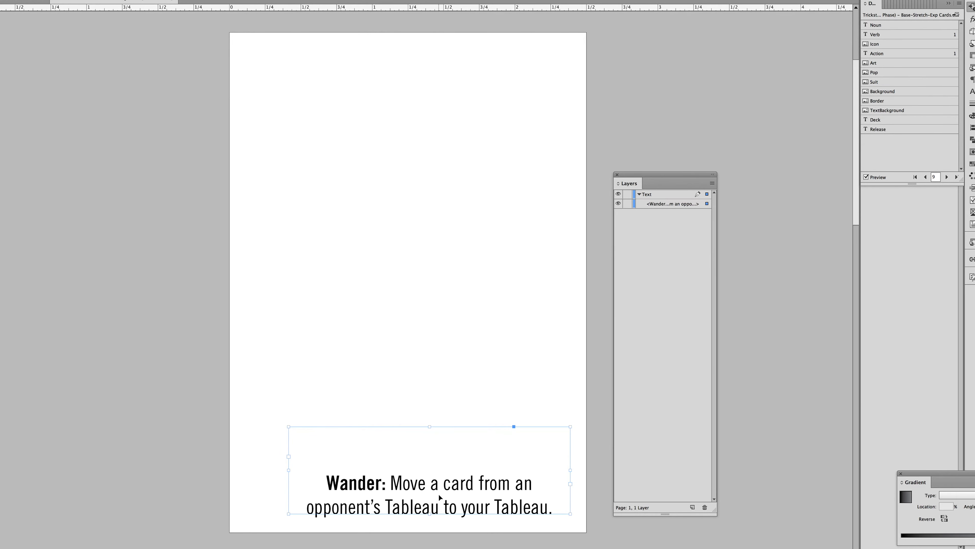
left_click(452, 406)
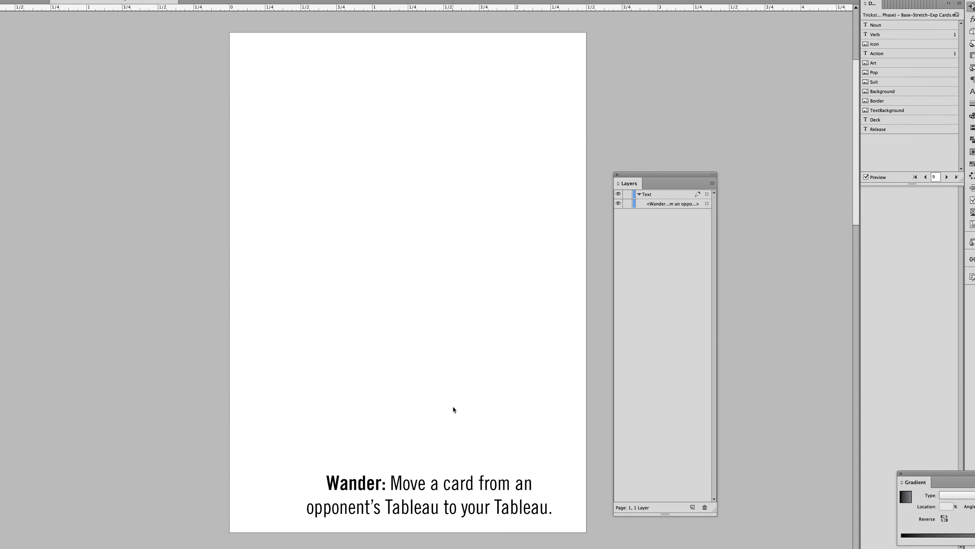
key("super+v")
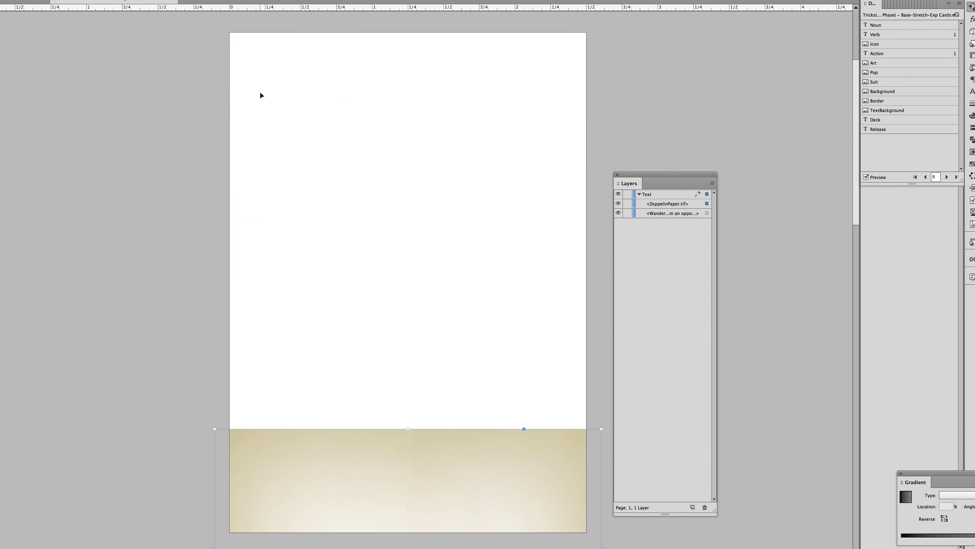
Step: Nudge the ZeppelinPaper.tif strip down and stack it below the Wander text in Layers
key("shift+Down")
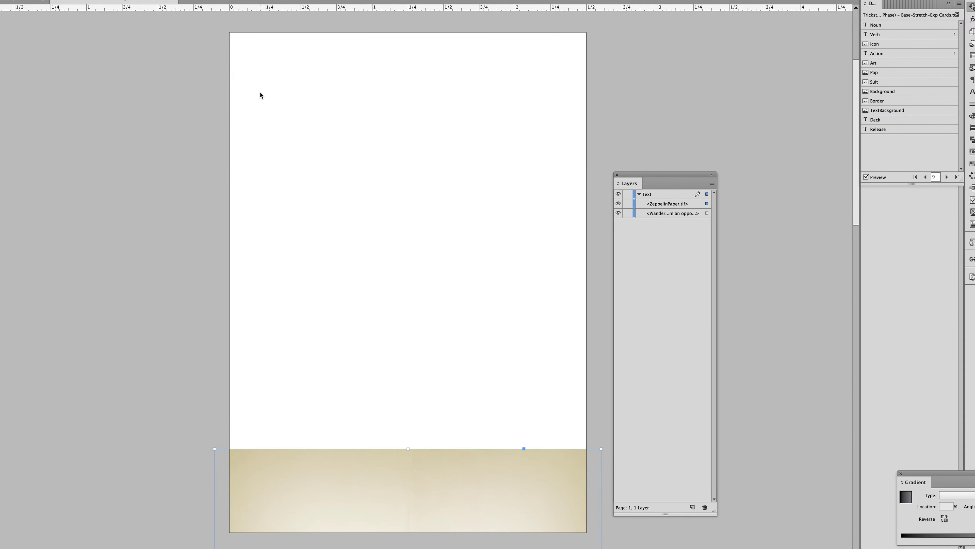
left_click(679, 206)
left_click_drag(678, 206, 678, 218)
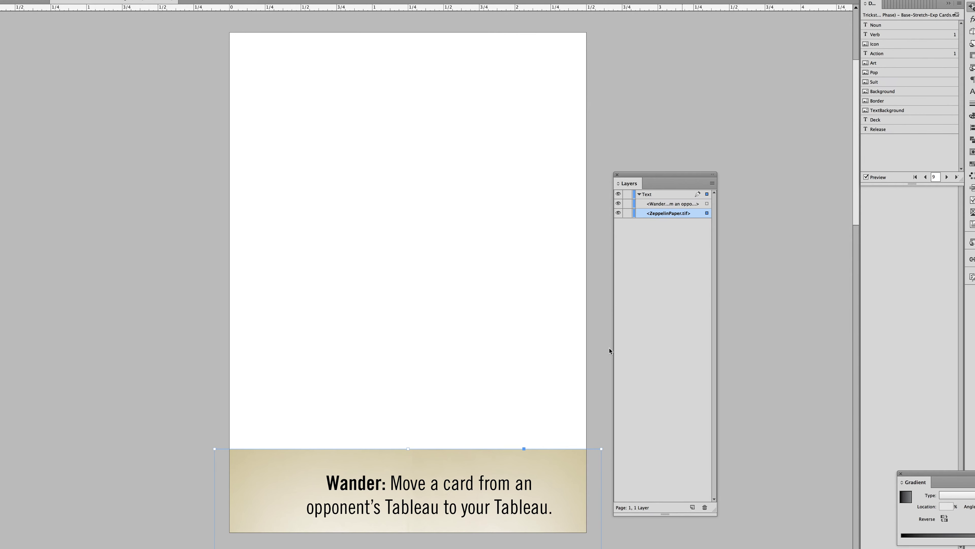
left_click(560, 463)
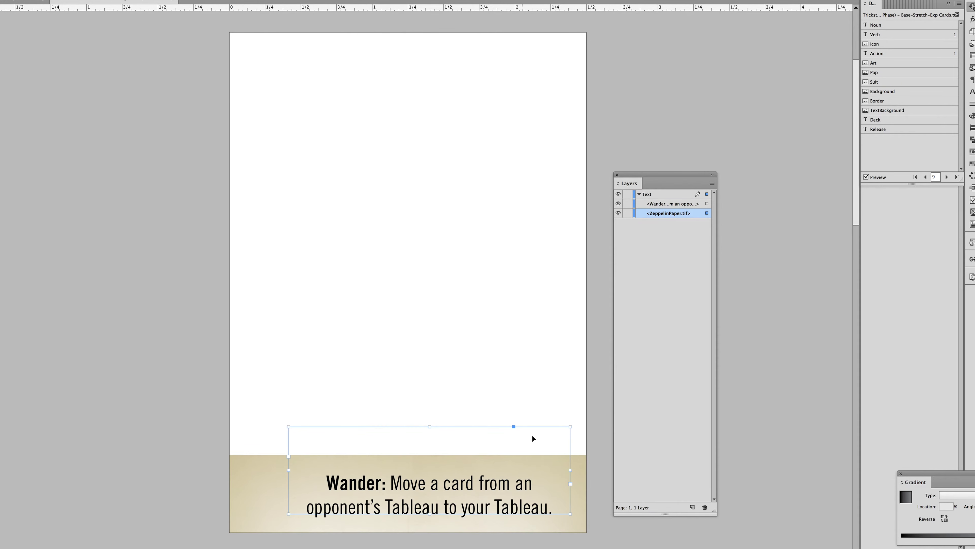
left_click(597, 468)
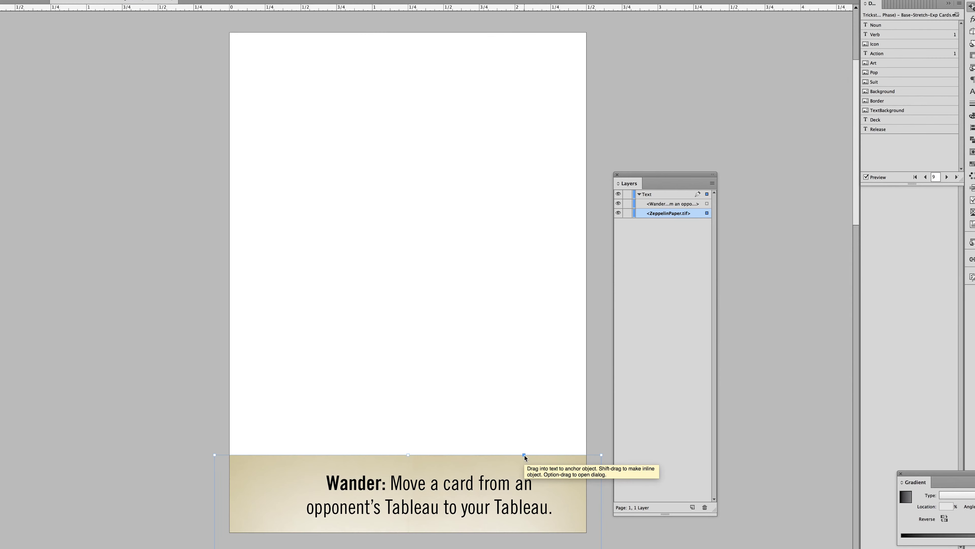
Step: Anchor the ZeppelinPaper frame into the Wander rules text just before 'Wander:'
left_click(414, 262)
left_click_drag(524, 456, 328, 489)
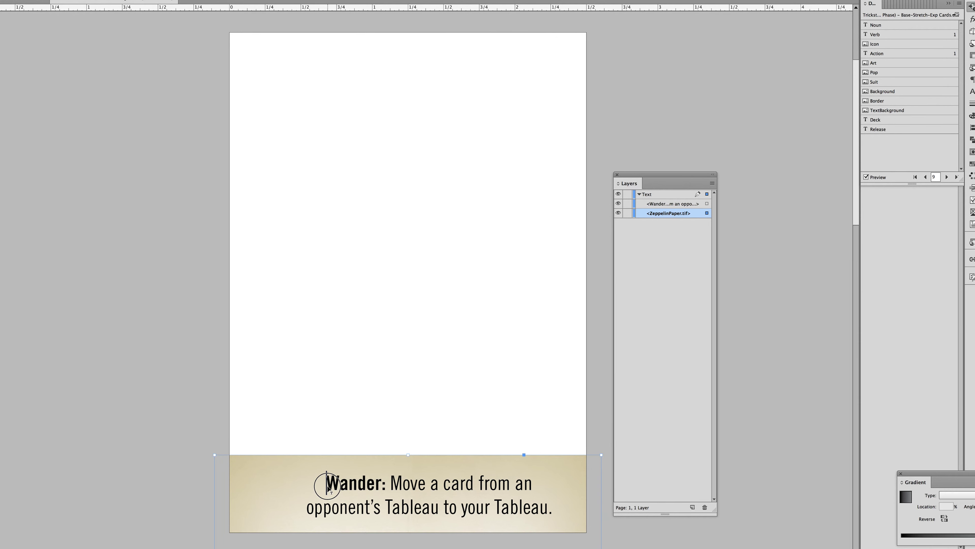
left_click_drag(329, 488, 327, 488)
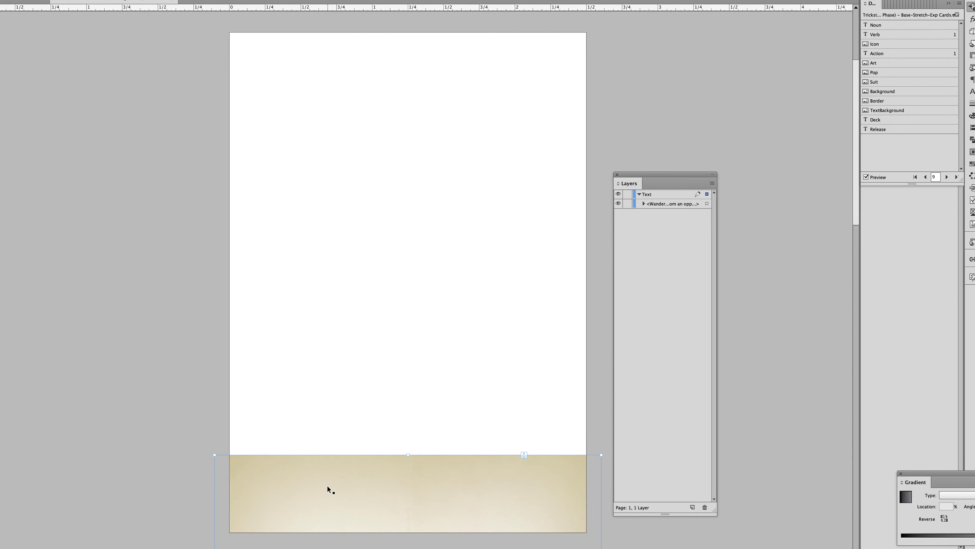
left_click(584, 322)
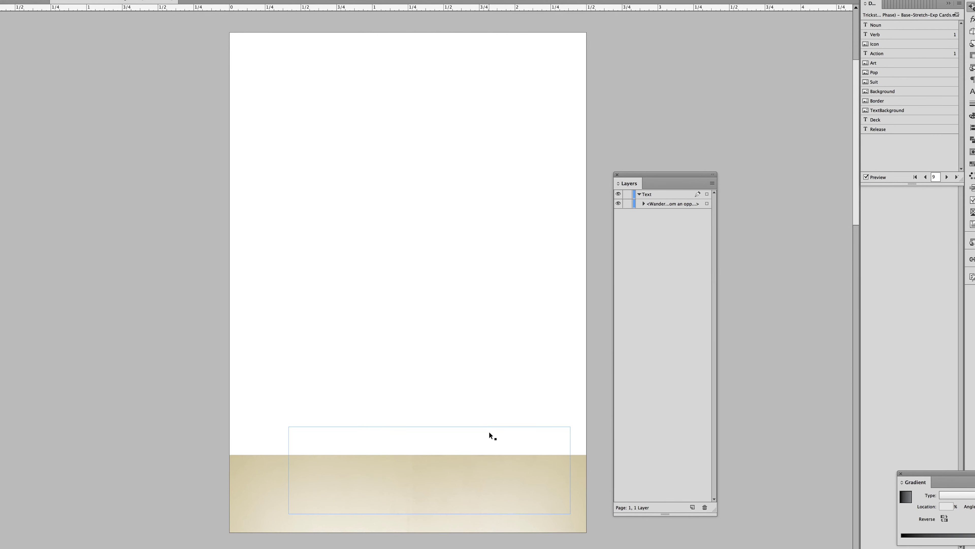
Step: Paste a duplicate of the Wander rules text group in place with Edit > Paste in Place
left_click(268, 456)
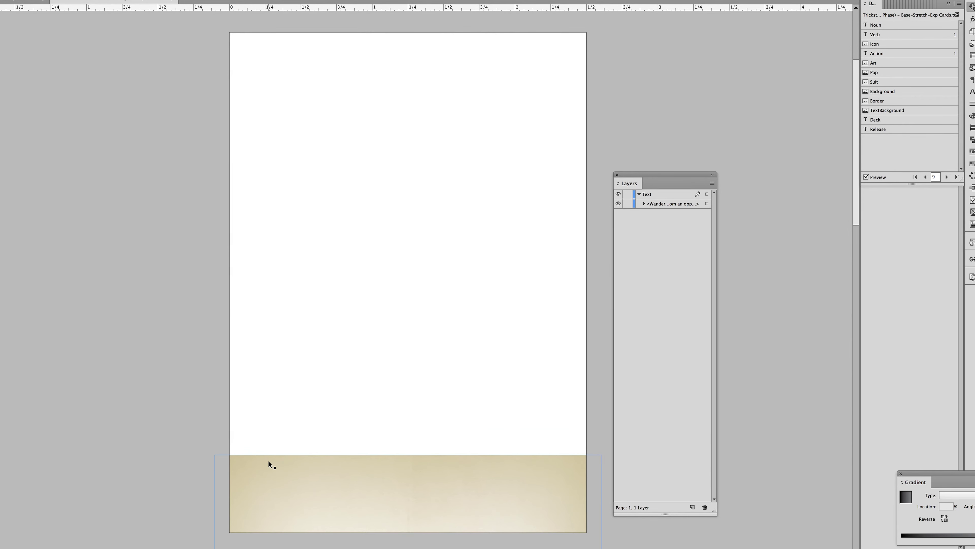
left_click(341, 441)
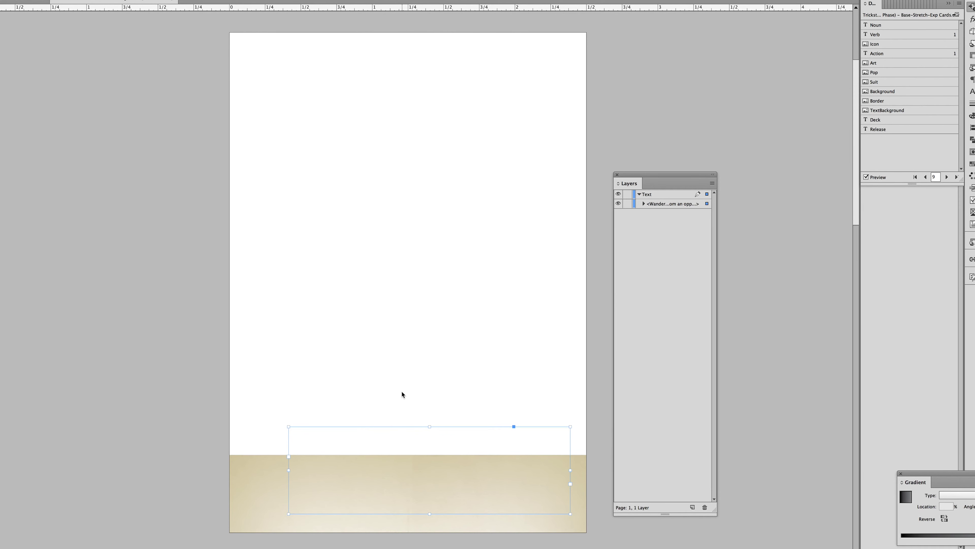
left_click(27, 0)
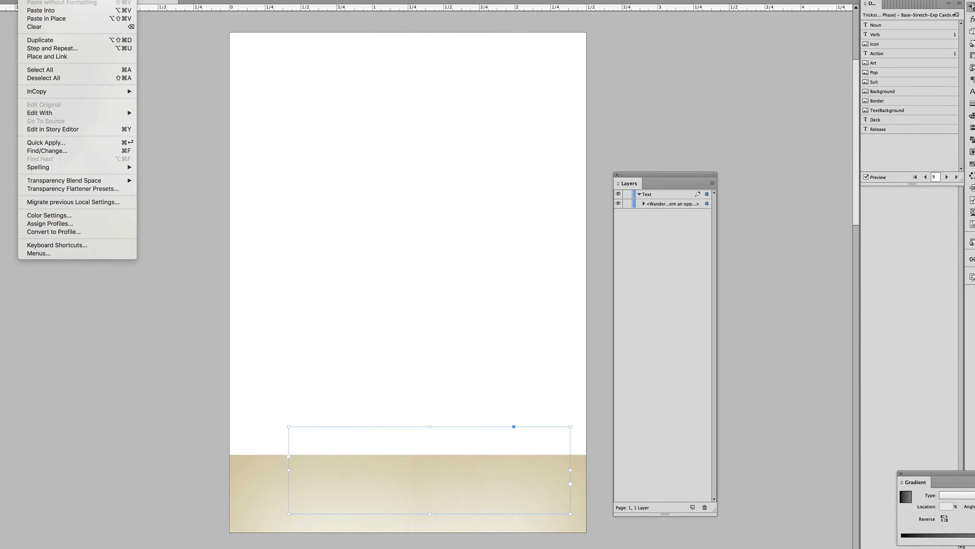
left_click(119, 20)
left_click(413, 391)
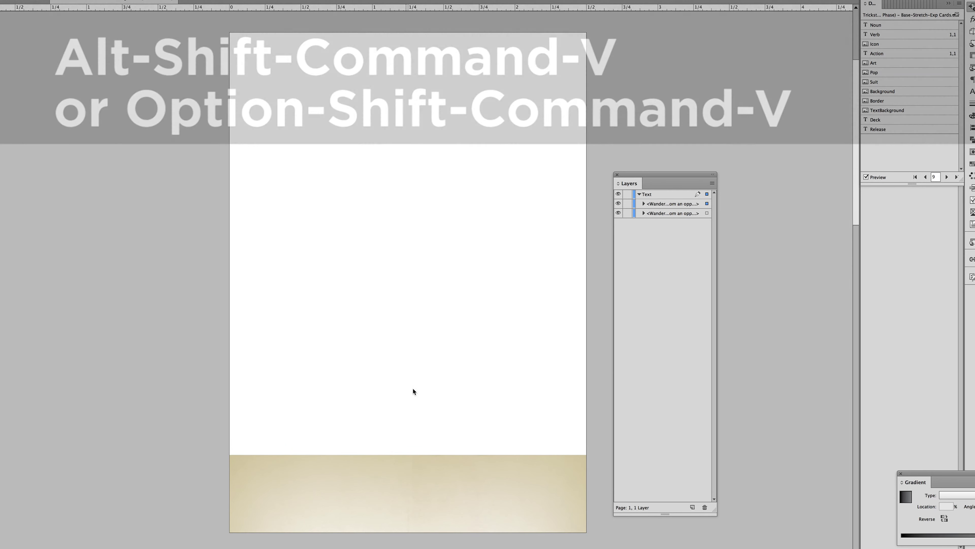
Step: Expand both Wander groups in Layers and select the first group's ZeppelinPaper.tif image
left_click(644, 203)
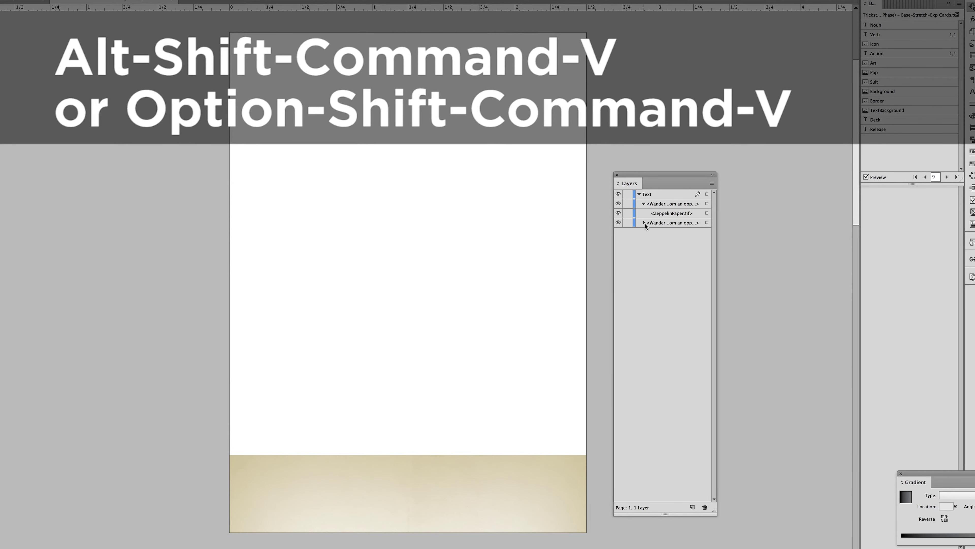
left_click(643, 223)
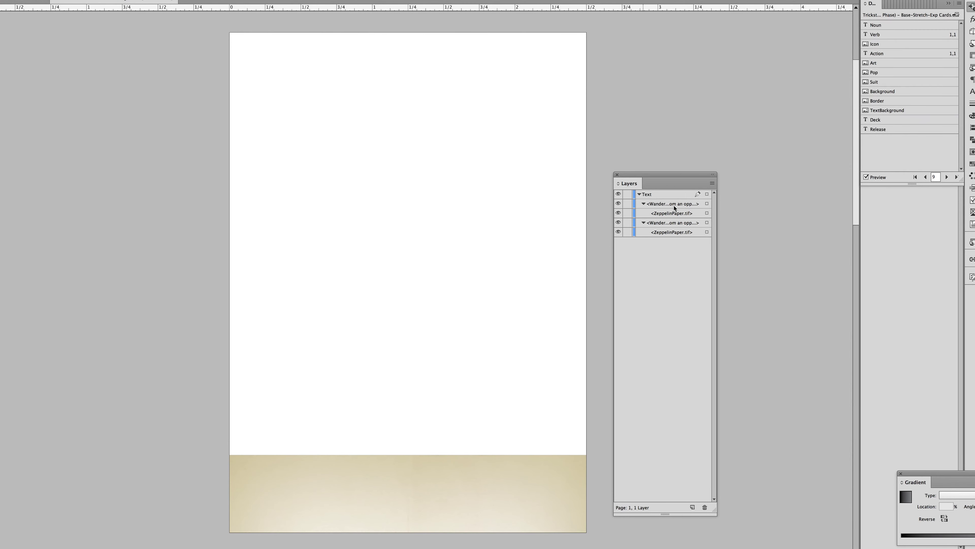
left_click(244, 465)
Step: Delete the ZeppelinPaper.tif image from the first Wander group
key("Delete")
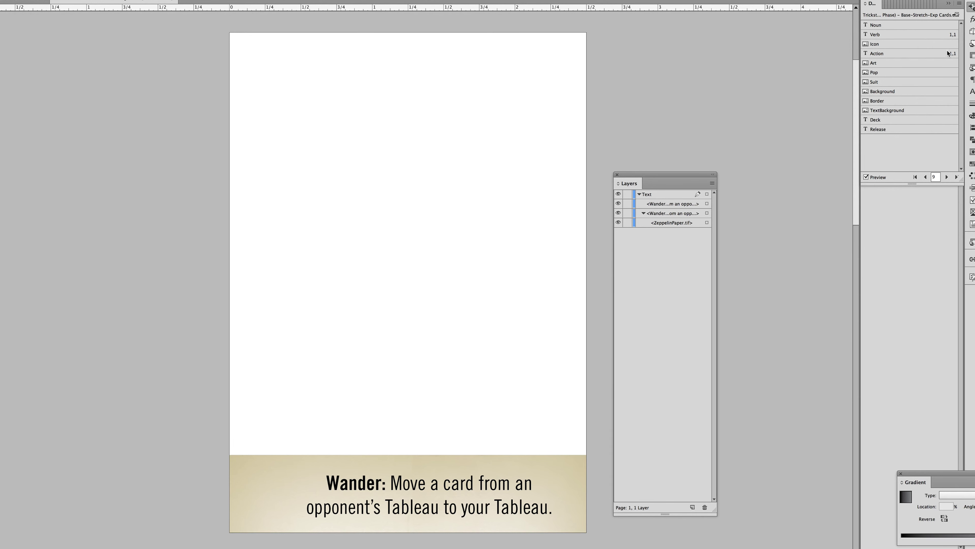
Step: Preview records forward to Reign and back to Avenge, comparing rules text lengths
left_click(946, 177)
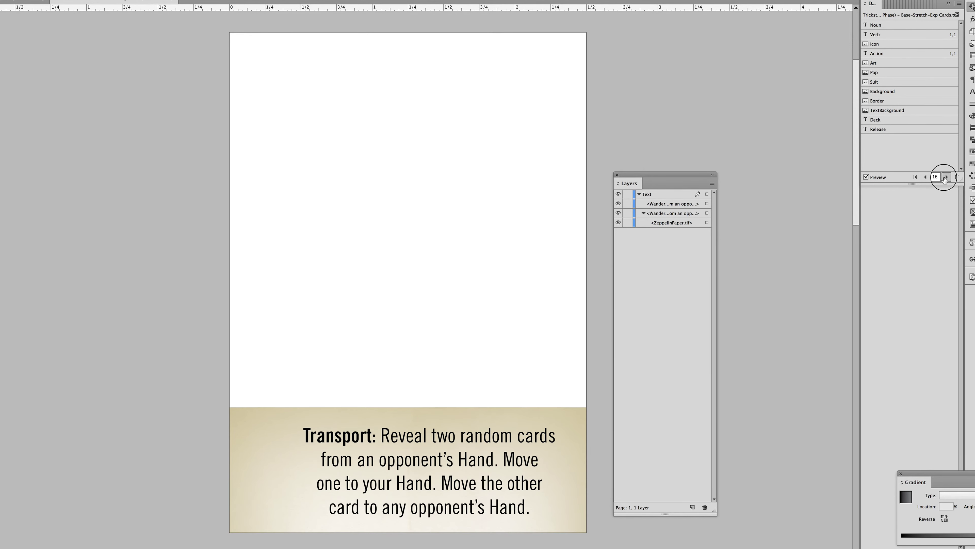
left_click(947, 177)
left_click(946, 177)
left_click(946, 177)
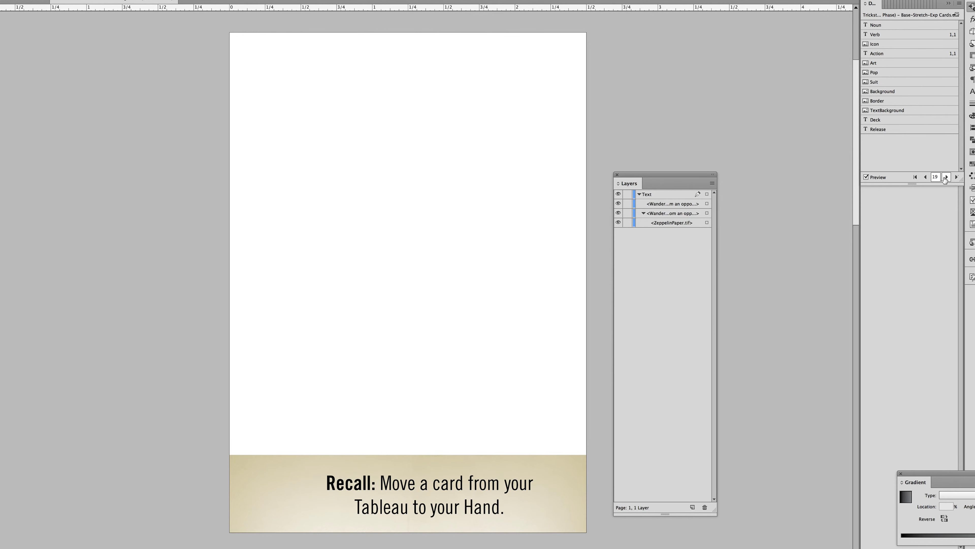
left_click(947, 177)
left_click(947, 177)
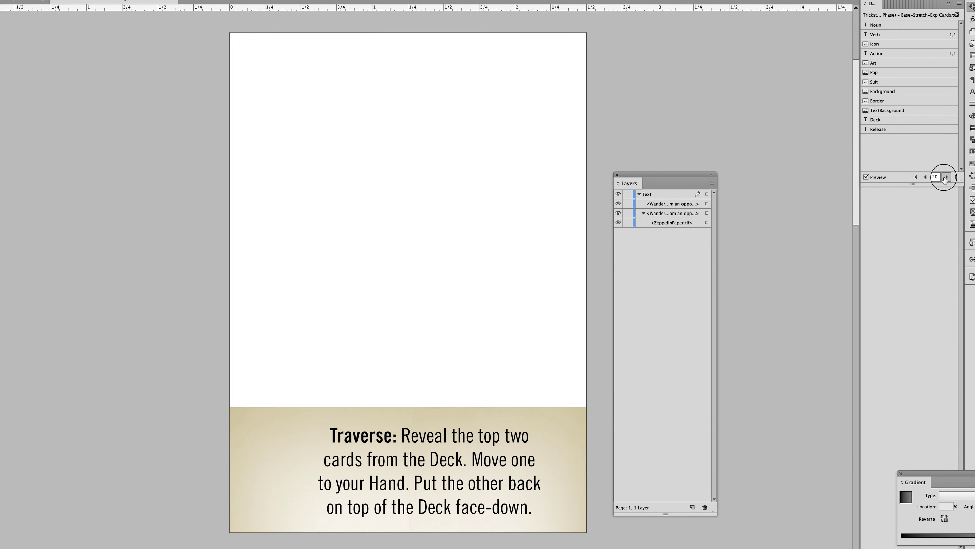
left_click(925, 177)
left_click(925, 177)
left_click(925, 177)
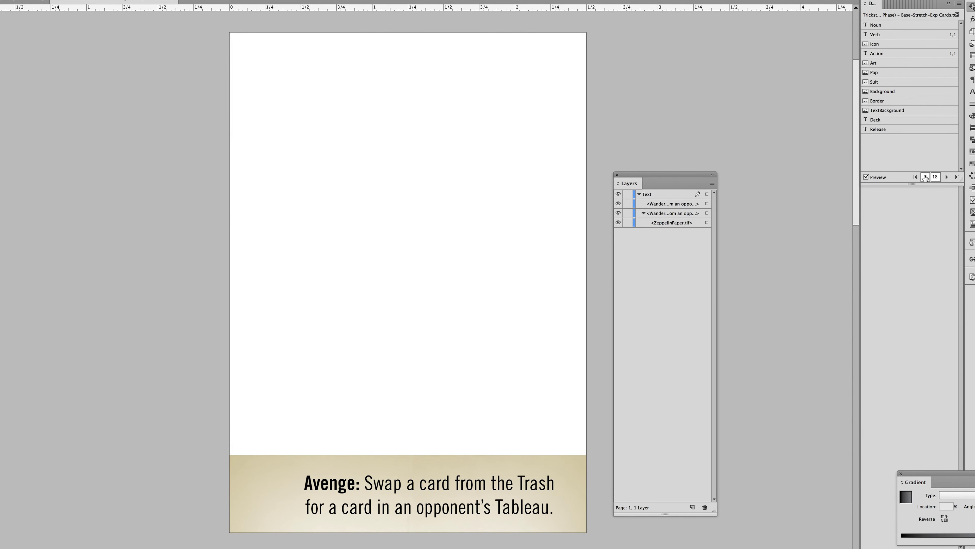
Step: Preview Recall, Traverse, Reign, Ponder and Liberate to confirm the paper background resizes
left_click(946, 176)
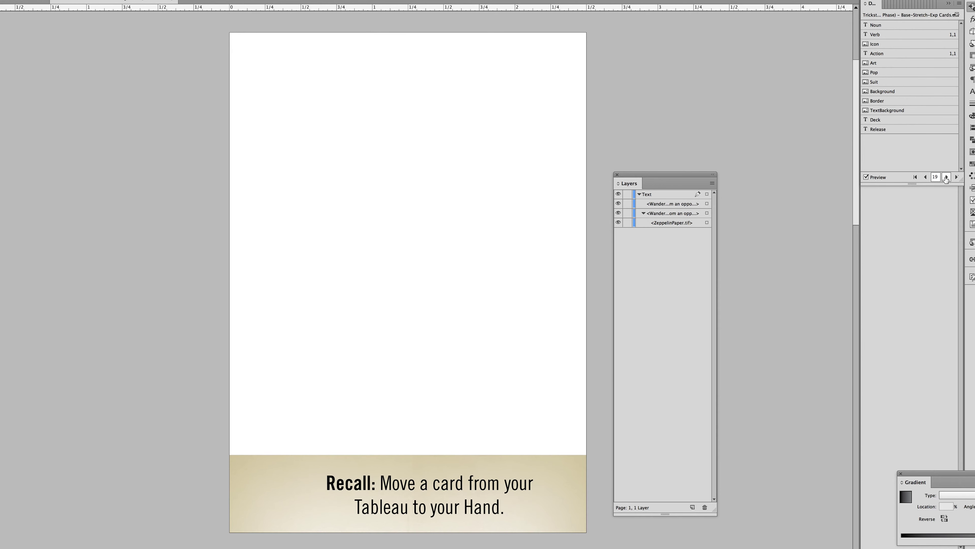
left_click(946, 176)
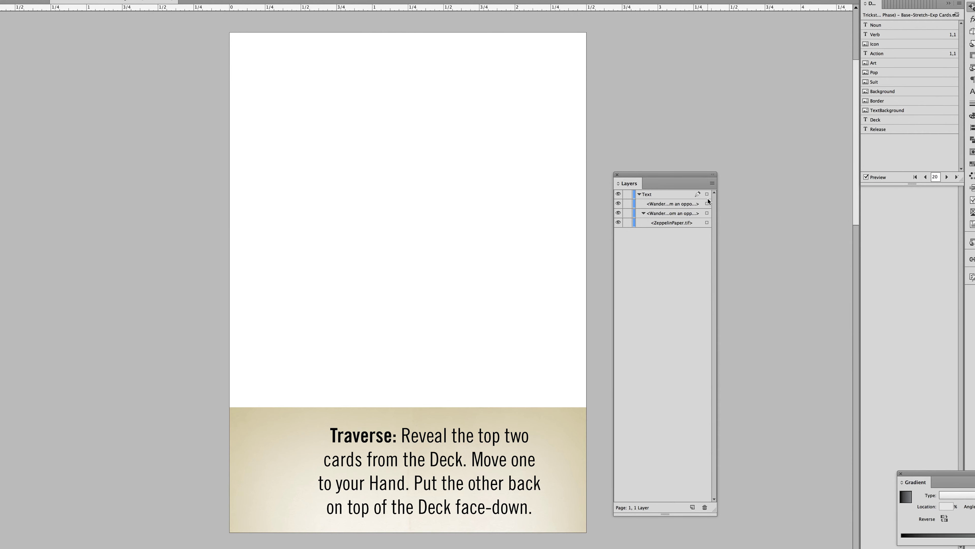
left_click(946, 177)
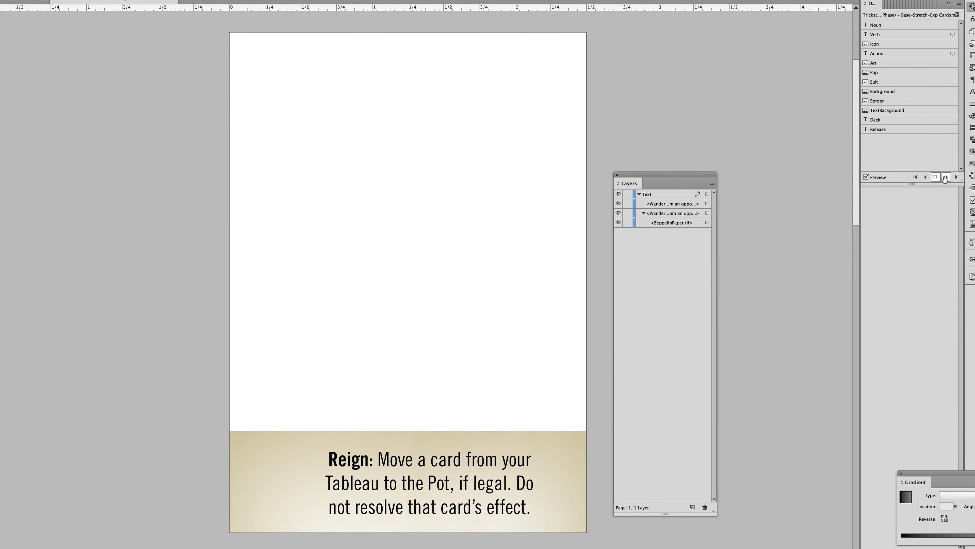
left_click(946, 177)
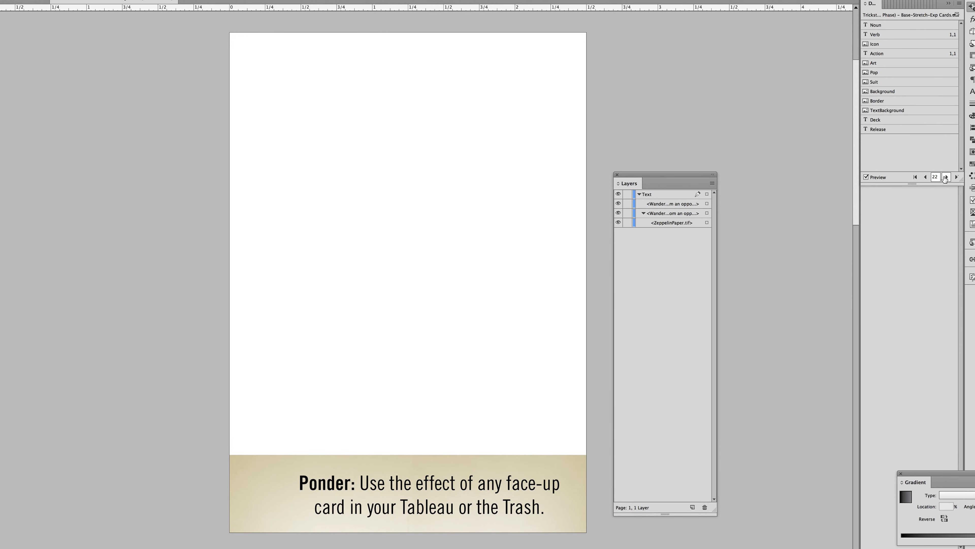
left_click(945, 177)
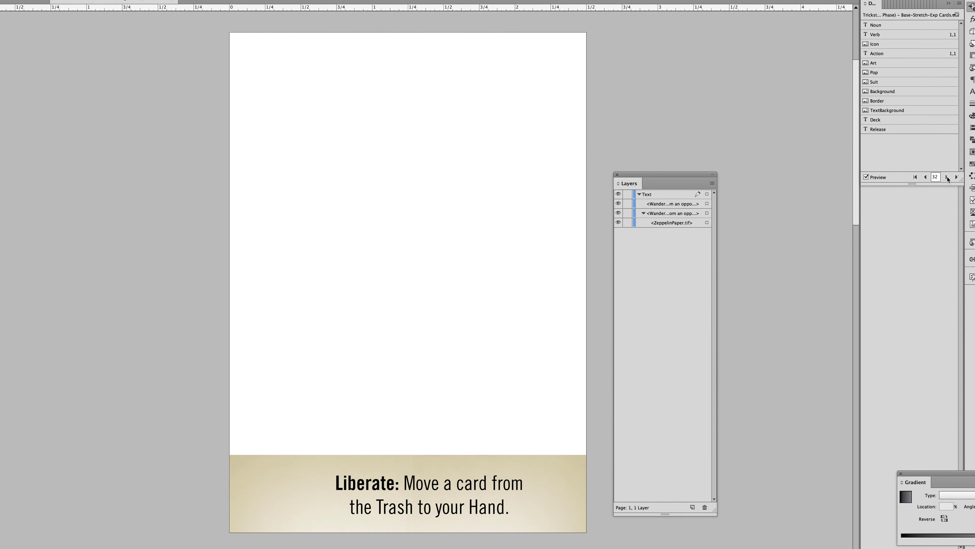
left_click(947, 177)
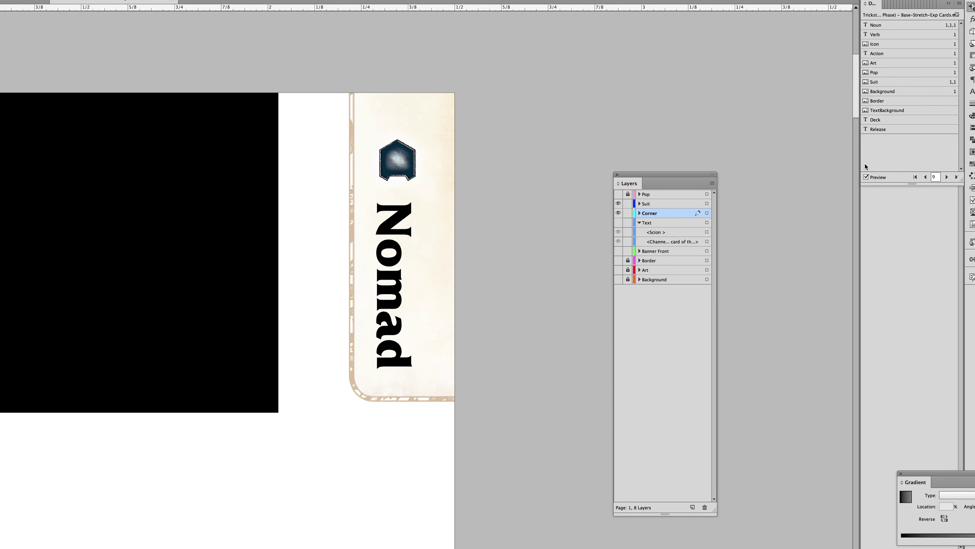
Step: Preview the Peddler through Saint cards and inspect the Saint name banner frame
left_click(948, 177)
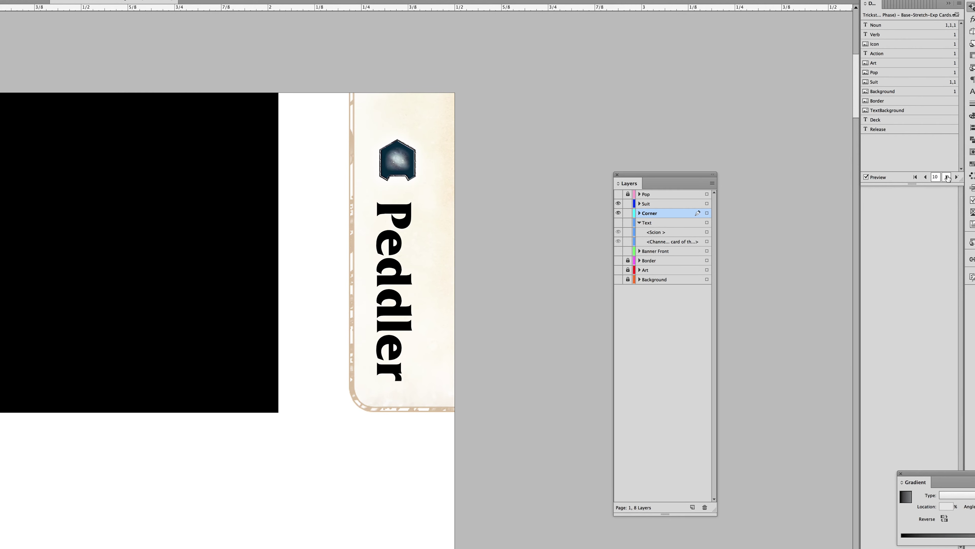
left_click(948, 177)
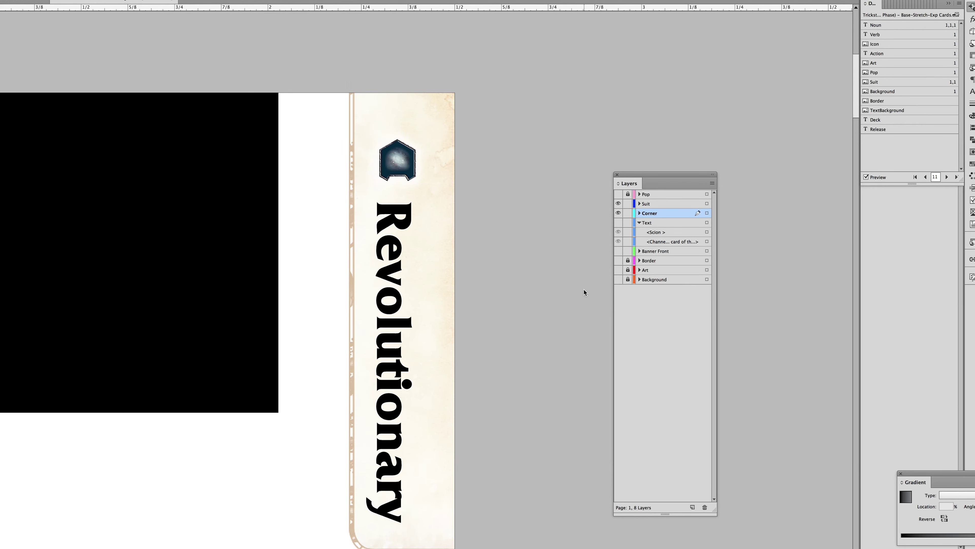
scroll(585, 292, "down", 2)
scroll(585, 292, "right", 1)
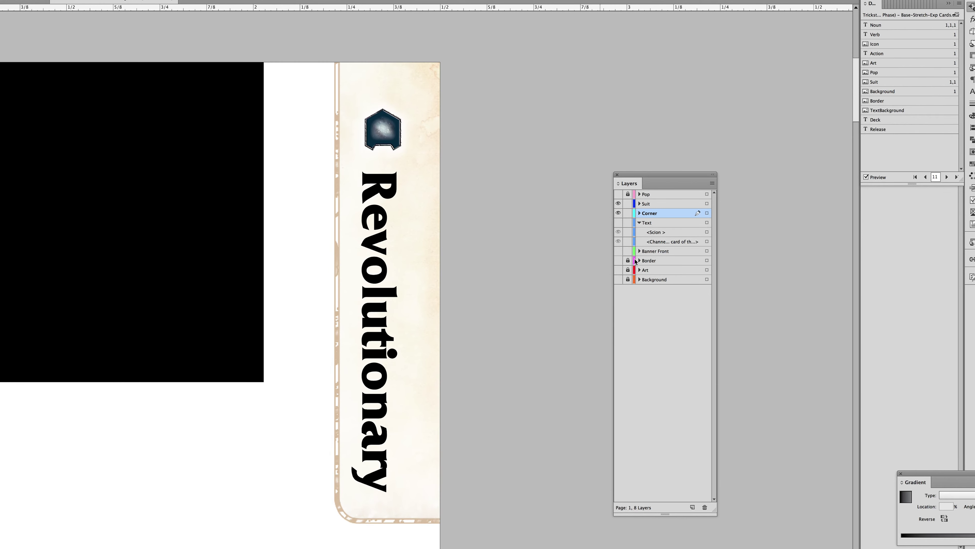
left_click(947, 176)
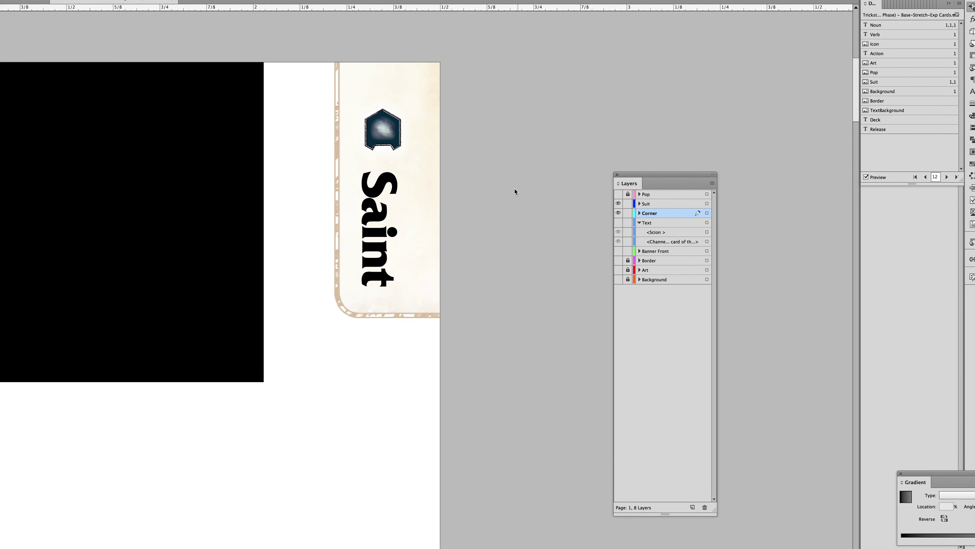
left_click(436, 78)
left_click(579, 282)
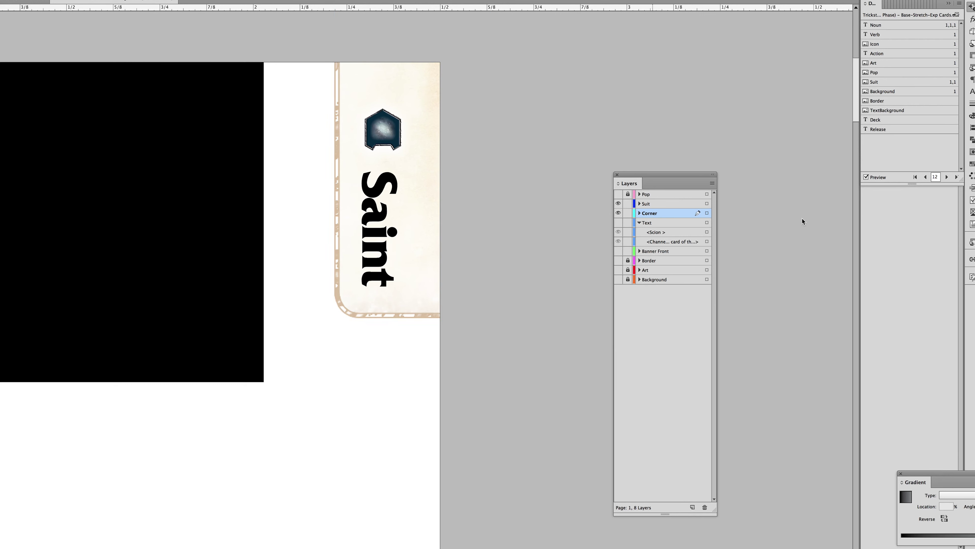
Step: Advance through Scion, Shaman and Smuggler to check longer names in the banner
left_click(947, 177)
left_click(946, 177)
left_click(946, 177)
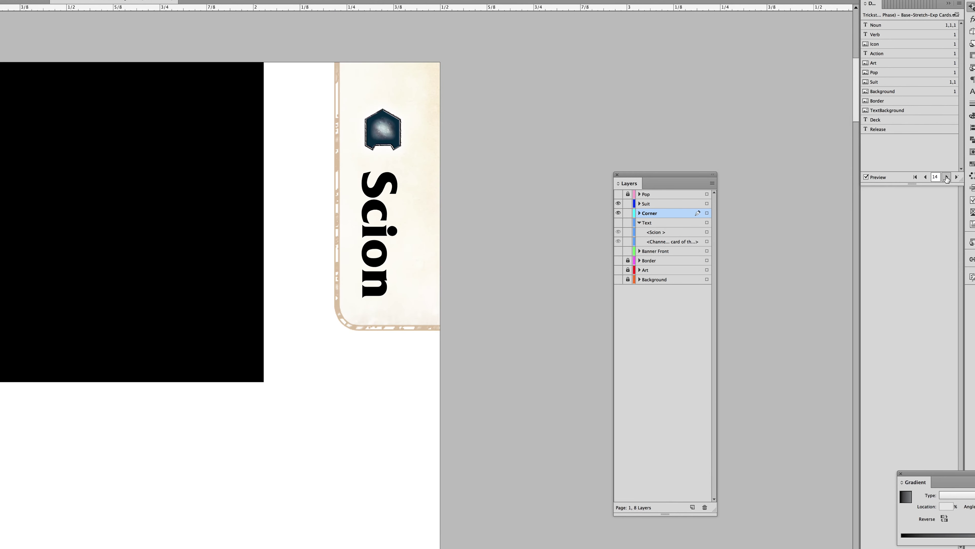
left_click(946, 177)
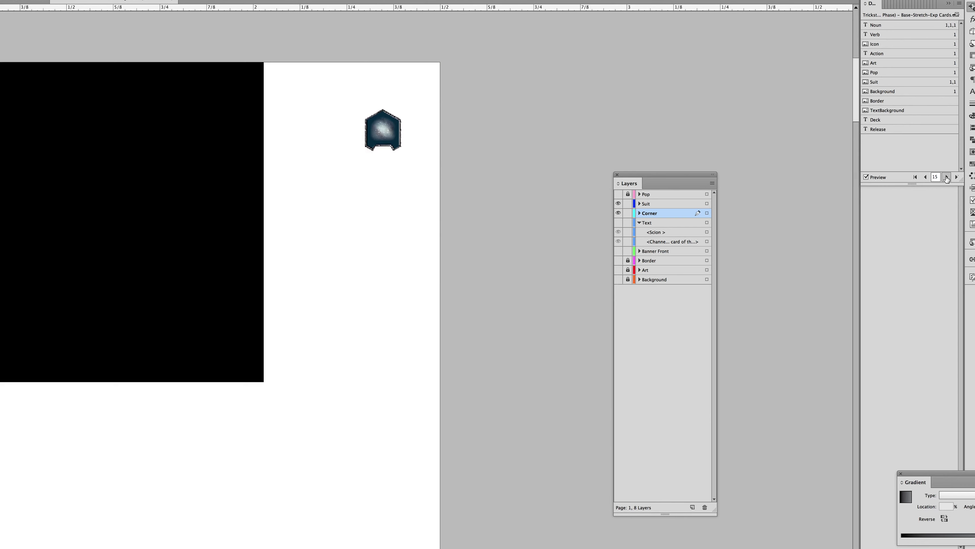
left_click(946, 177)
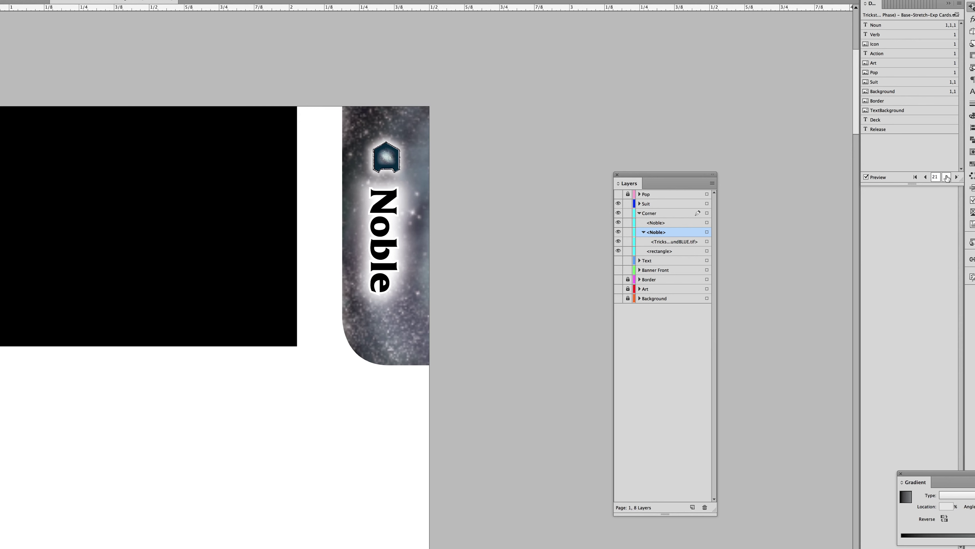
Step: Preview the Archivist card and select the green banner background image
left_click(419, 84)
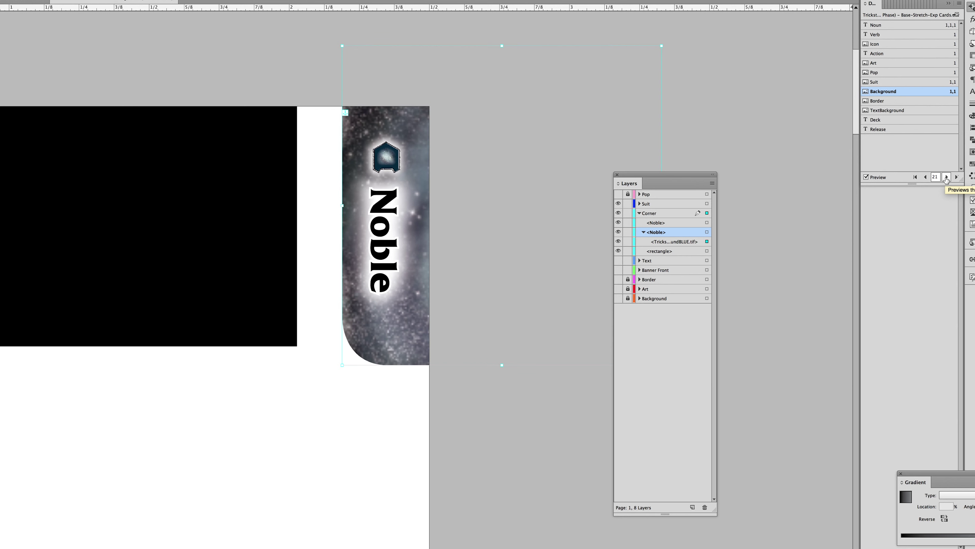
left_click(947, 177)
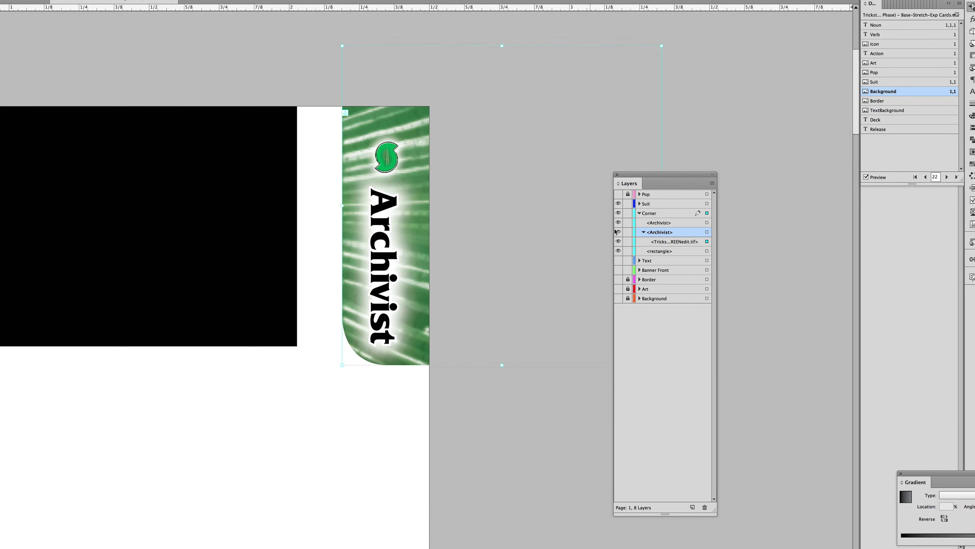
left_click(751, 142)
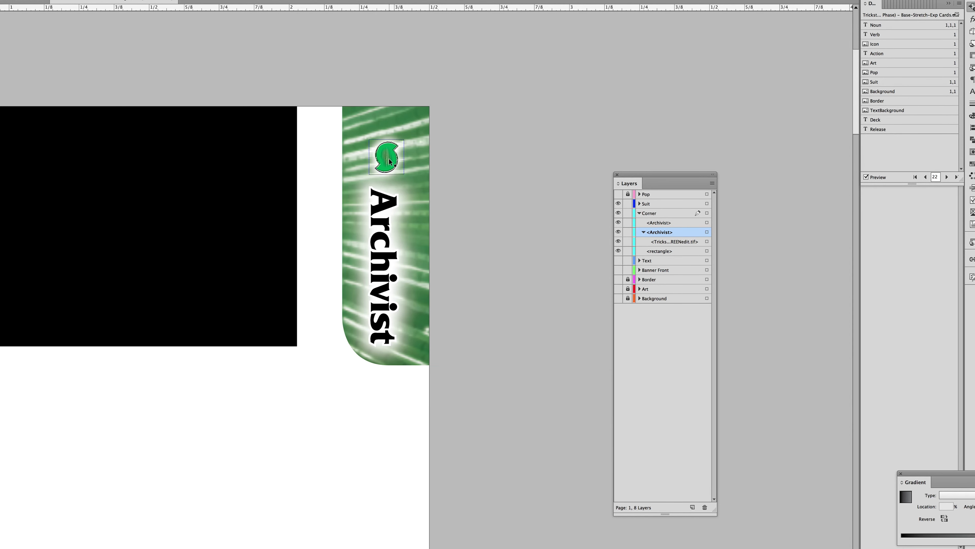
left_click(379, 108)
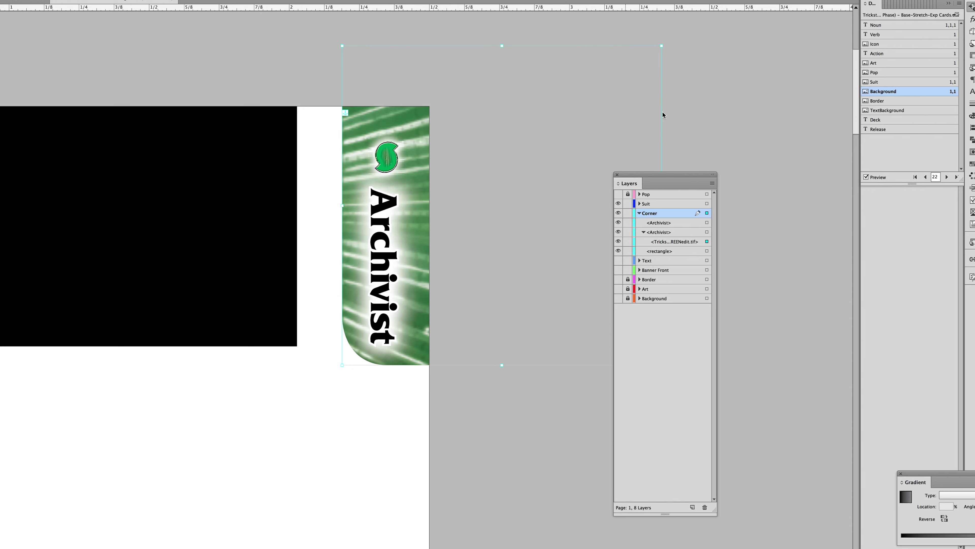
Step: Advance the preview through Brigand and General to record 26, Guard
left_click(947, 177)
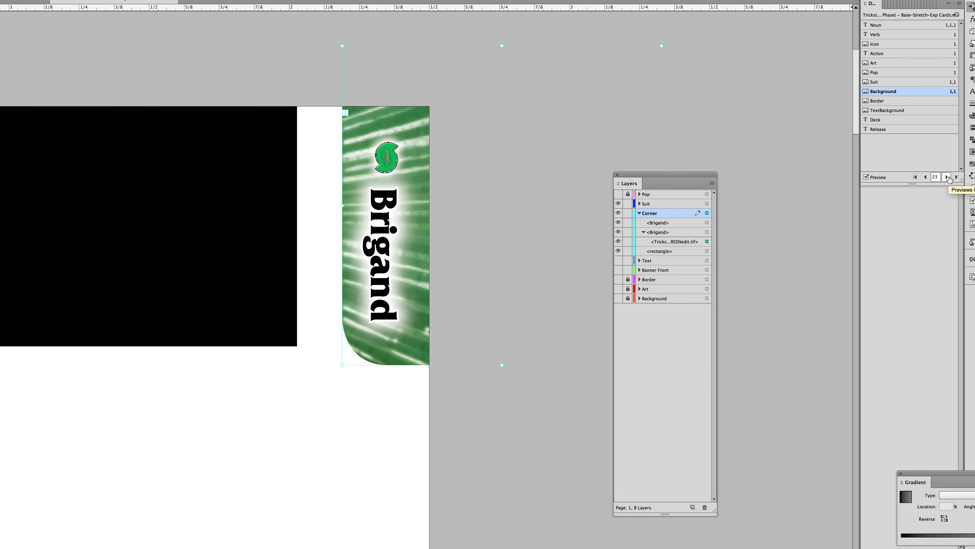
left_click(948, 177)
left_click(947, 177)
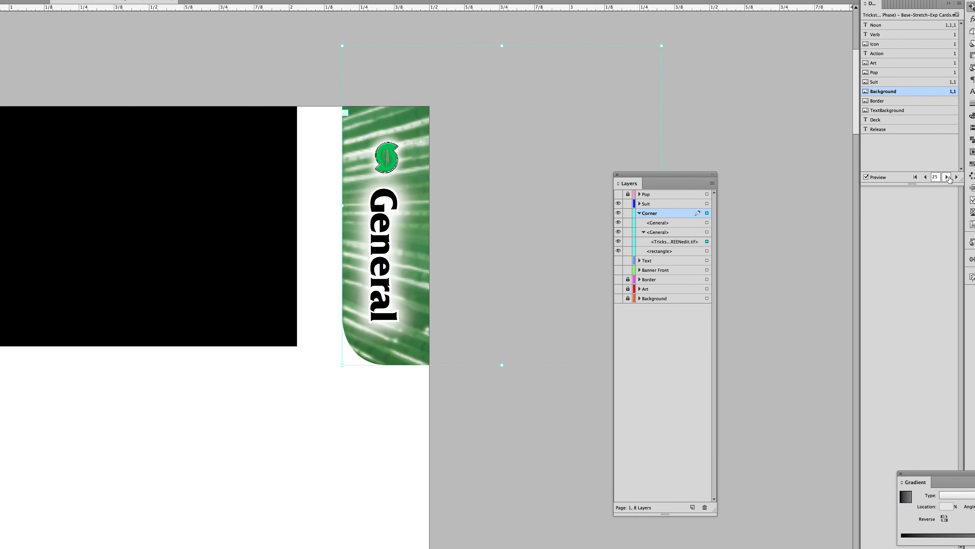
left_click(947, 177)
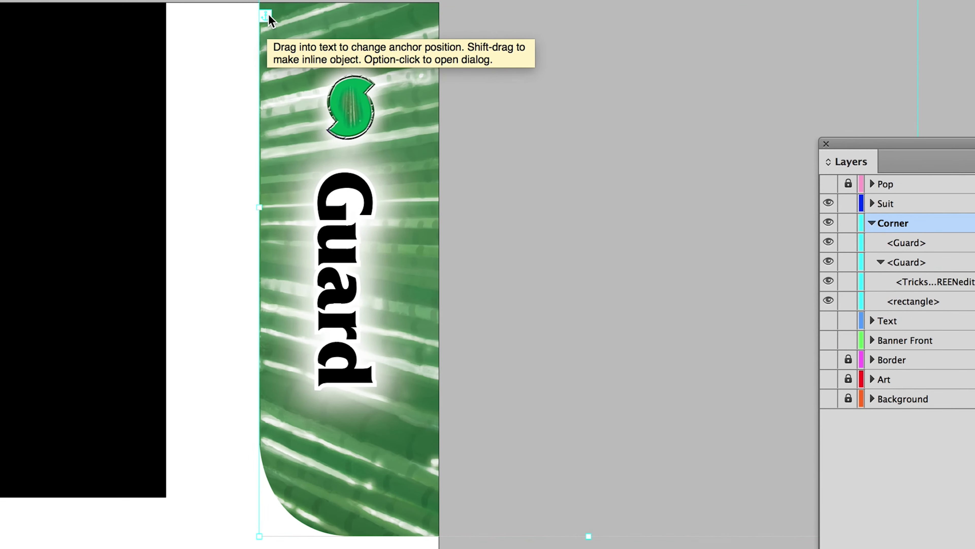
Step: In Anchored Object Options, set the banner background's X Relative To to Anchor Marker
right_click(269, 17)
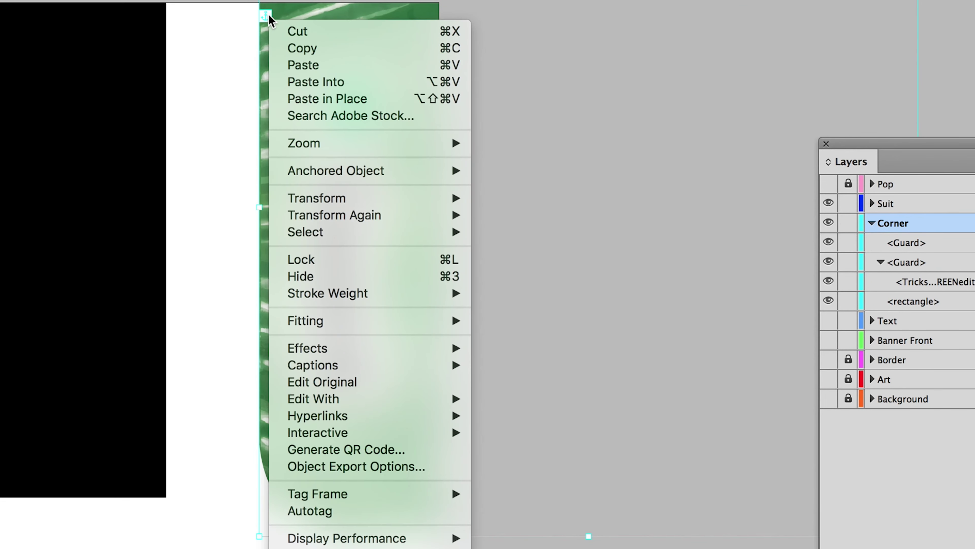
mouse_move(369, 171)
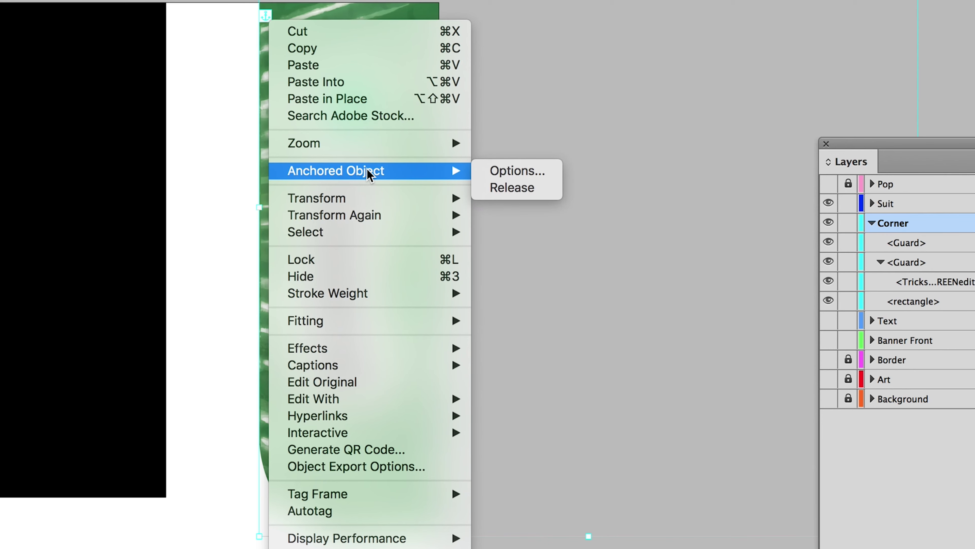
left_click(529, 173)
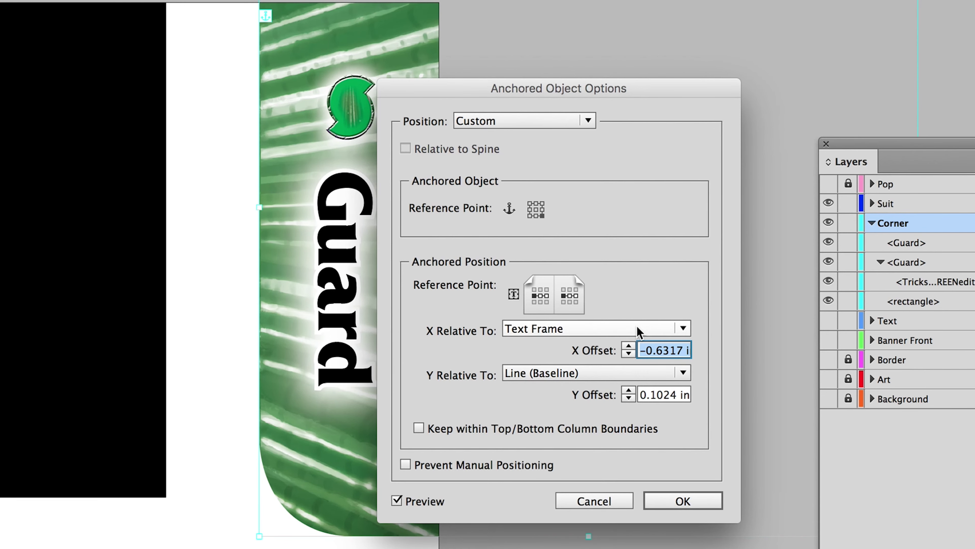
left_click(579, 330)
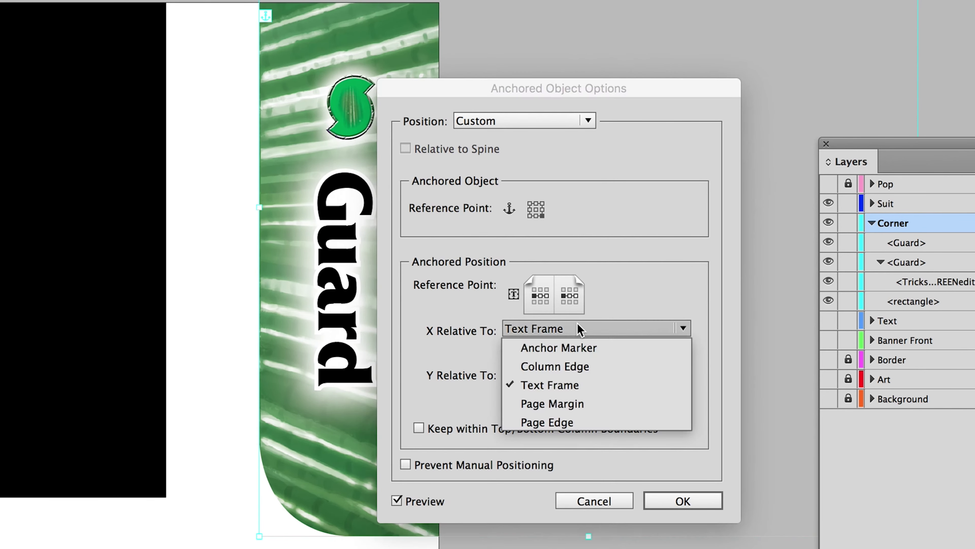
left_click(580, 347)
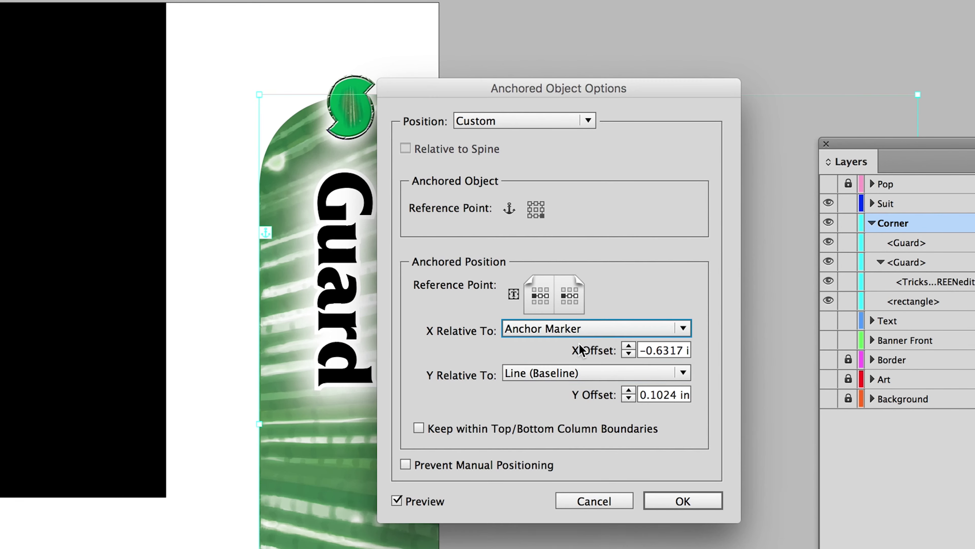
left_click(580, 373)
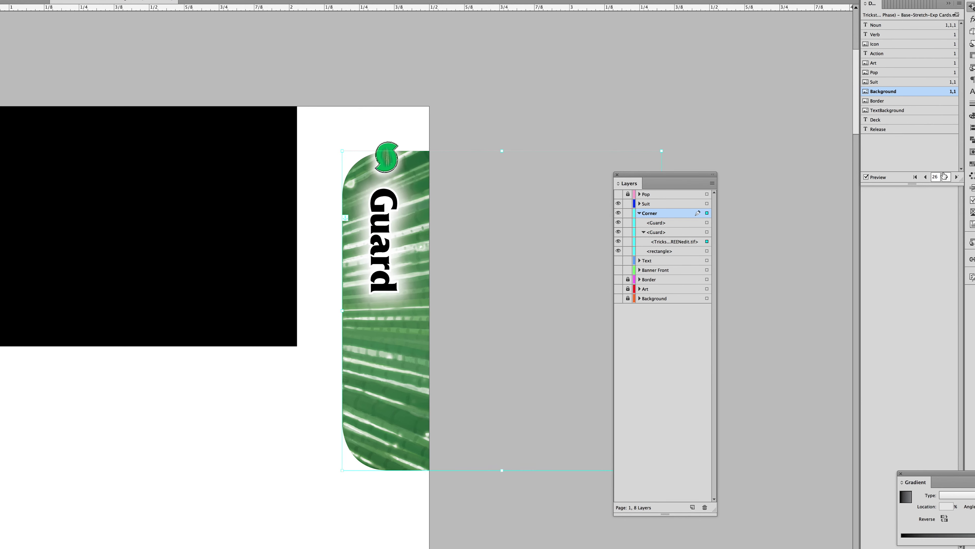
Step: Return the preview to the Archivist card and nudge its banner background up to the card's top edge
left_click(926, 177)
left_click(925, 177)
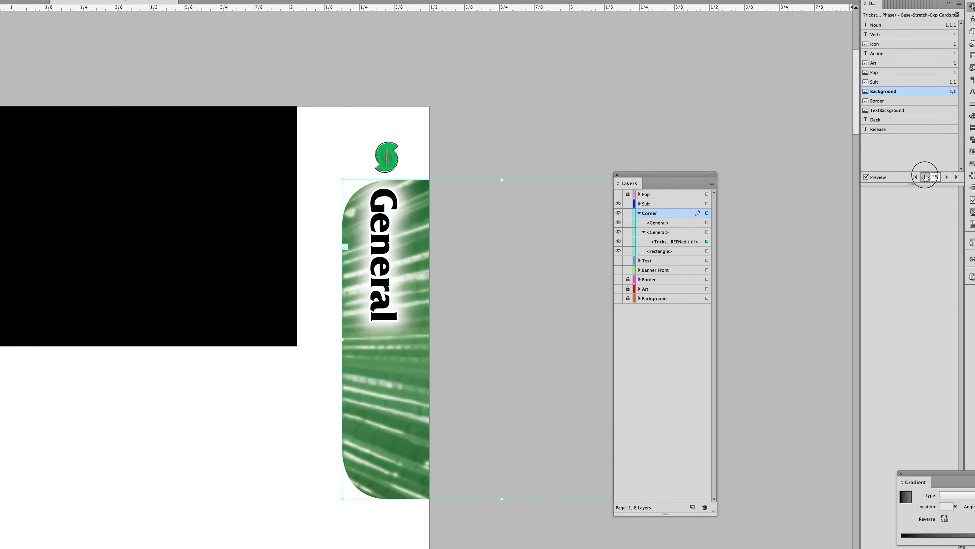
left_click(925, 177)
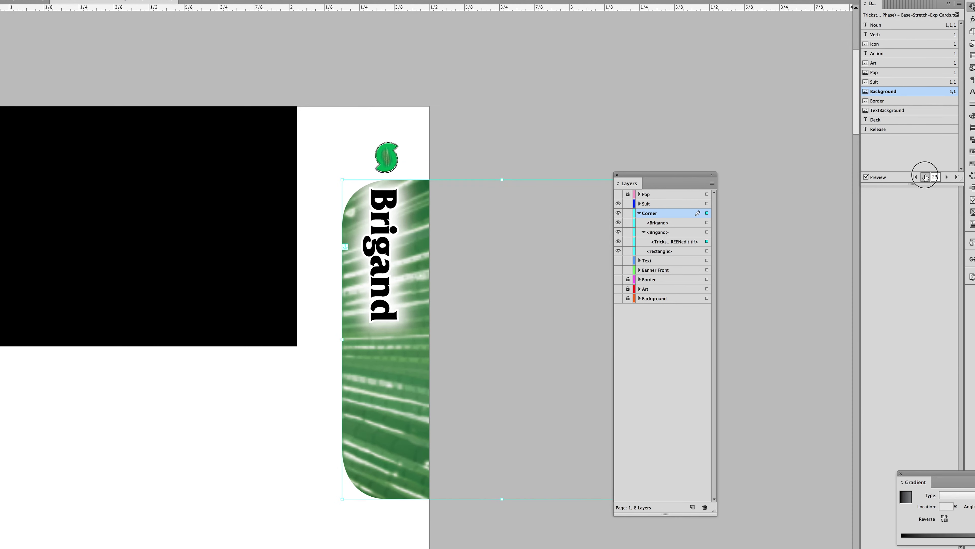
left_click(925, 177)
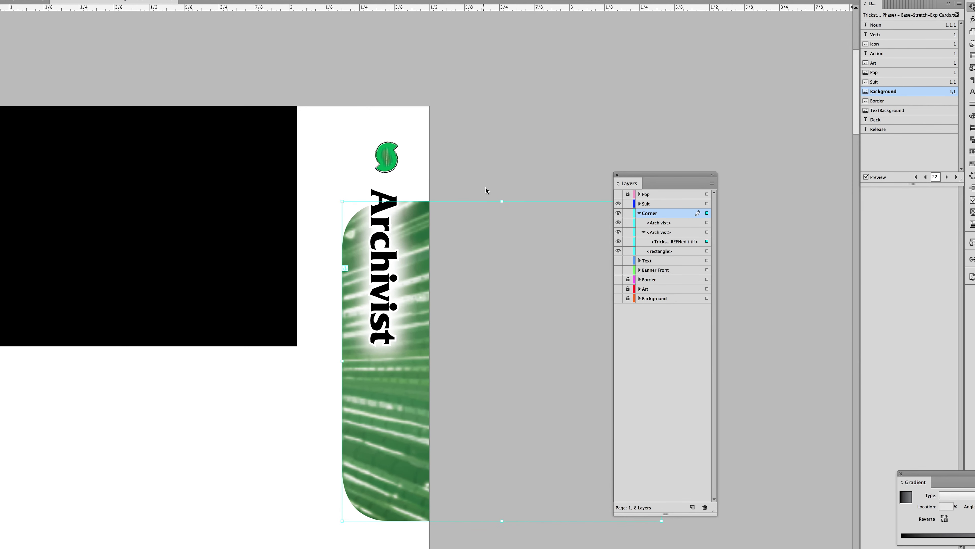
key("shift+Up")
key("shift+Up")
key("shift+Up")
key("shift+Up")
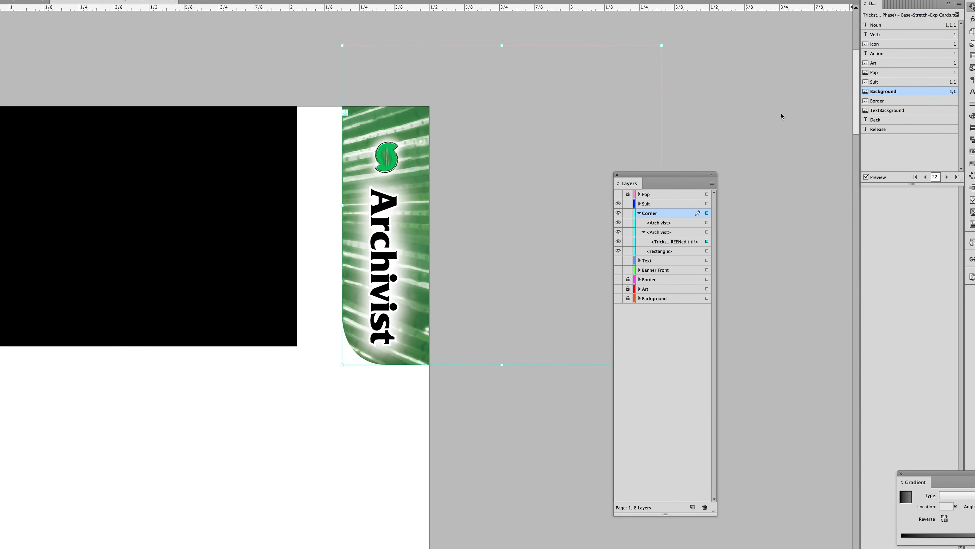
left_click(705, 132)
Step: Check the banner fit by paging the records forward to Guard, then back to Noble
left_click(947, 177)
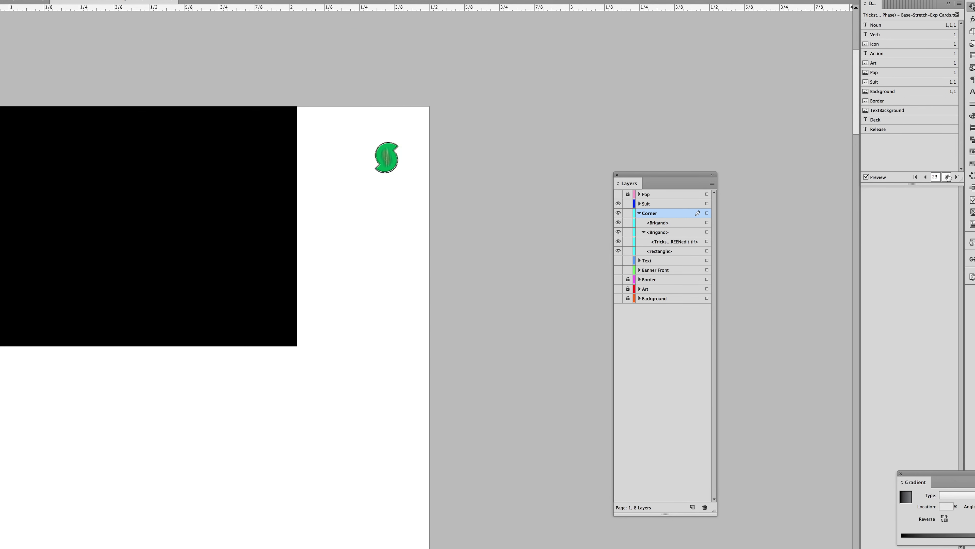
left_click(947, 177)
left_click(948, 177)
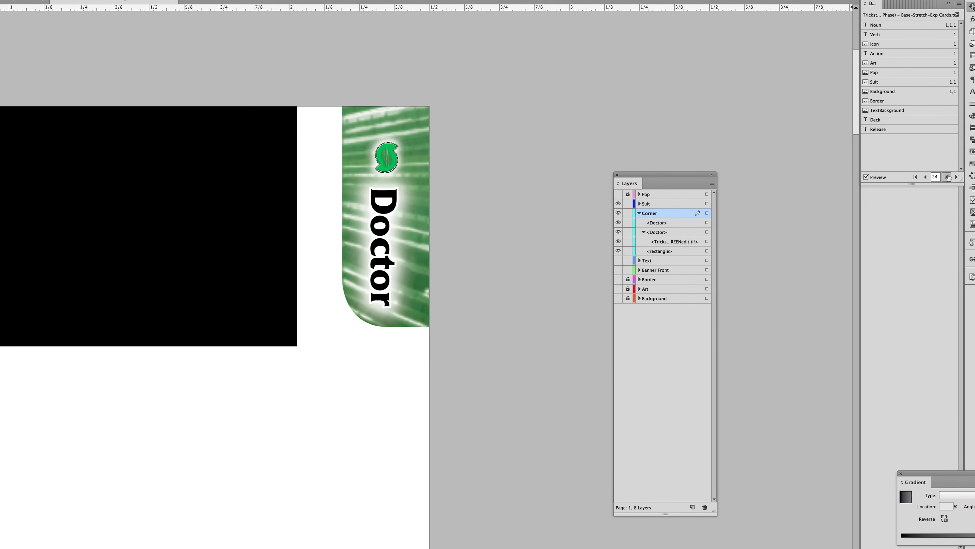
left_click(947, 177)
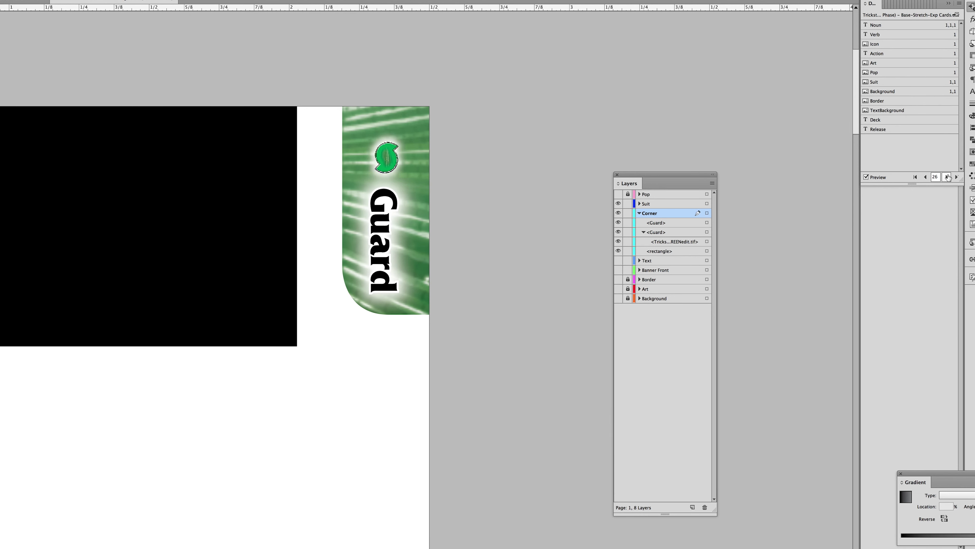
left_click(925, 177)
left_click(925, 177)
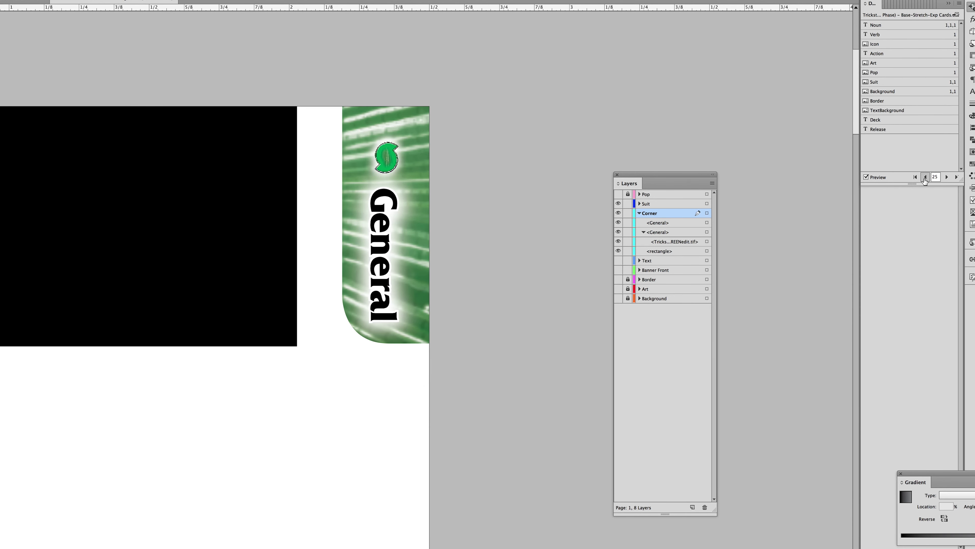
left_click(925, 176)
left_click(925, 177)
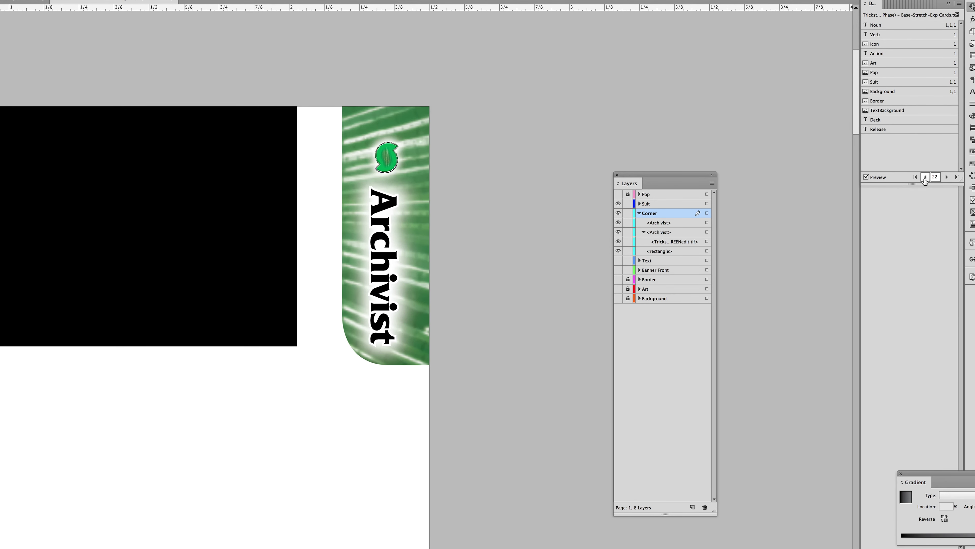
left_click(925, 177)
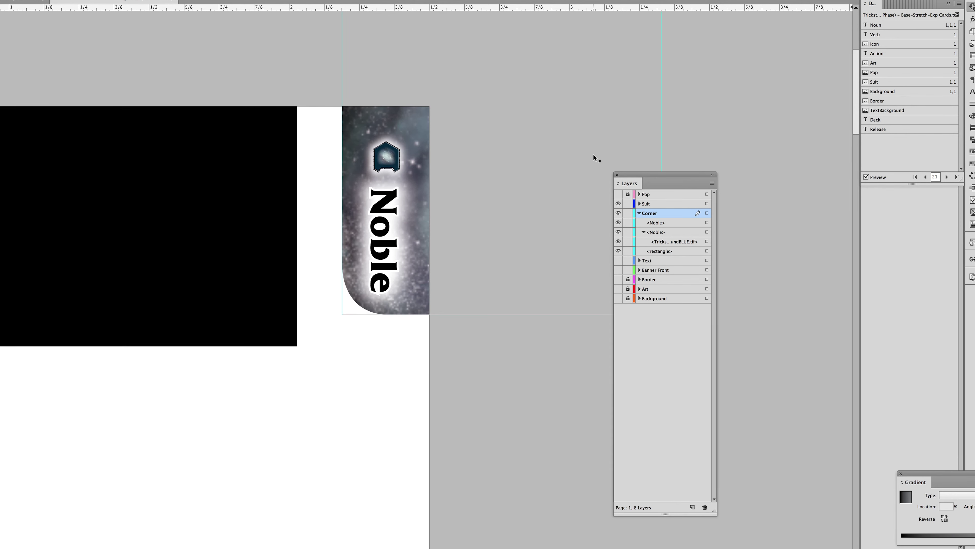